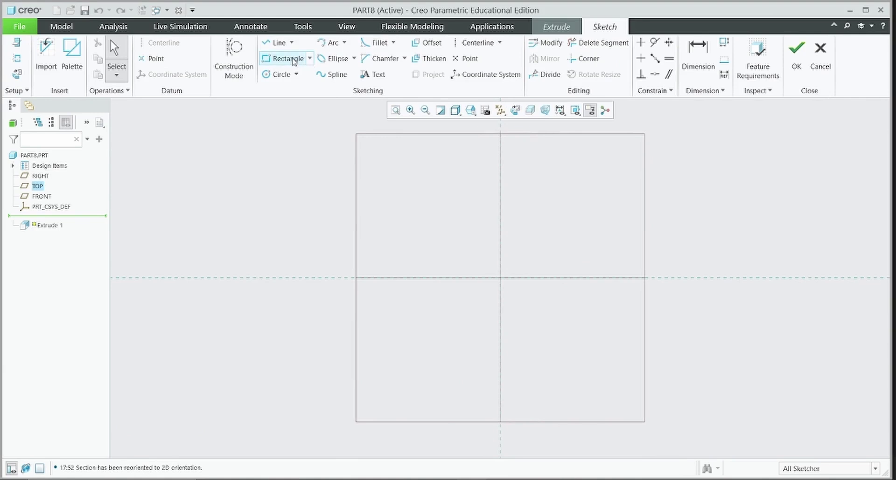
Step: Sketch a center rectangle at the origin, about 401 wide and 67 high
click(309, 58)
click(301, 96)
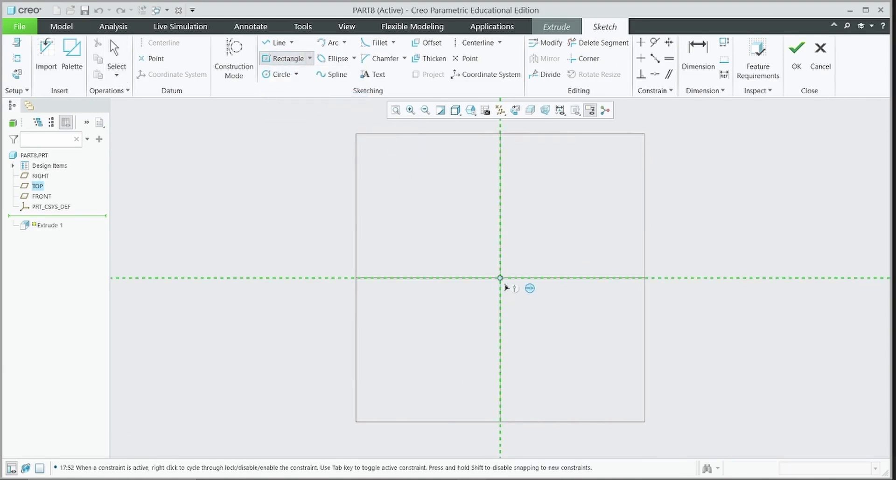
click(512, 279)
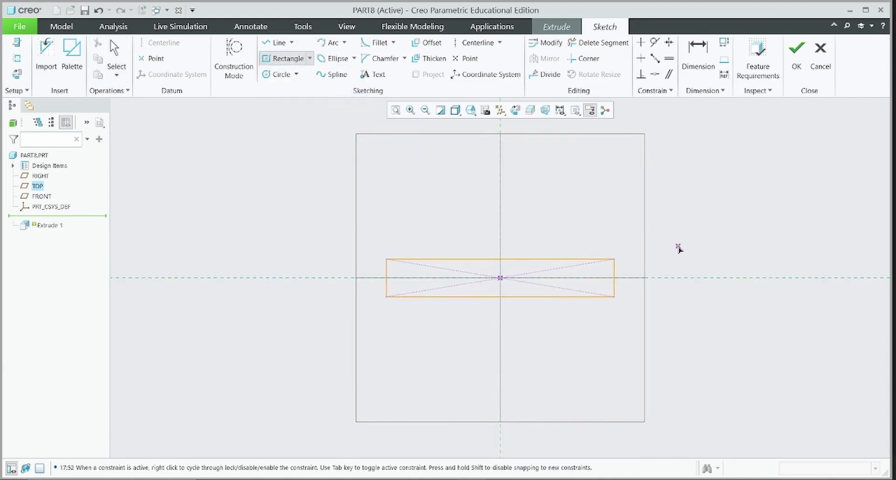
middle_click(678, 248)
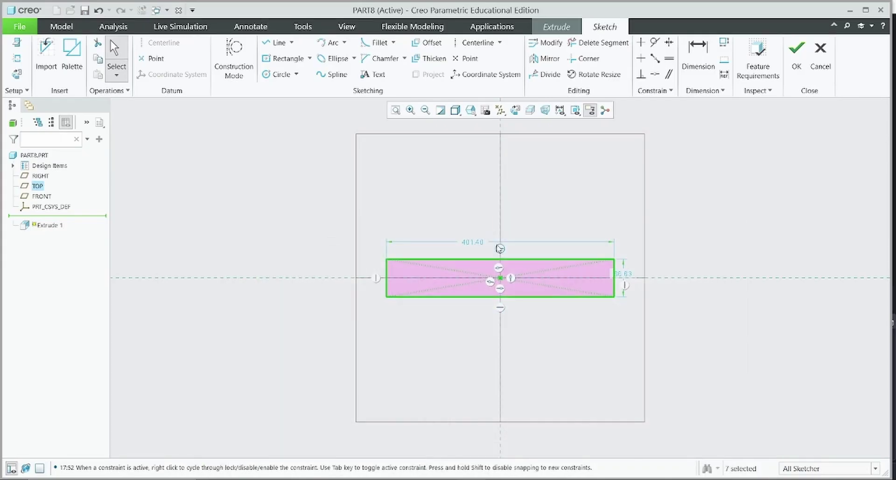
Step: Set the rectangle's width to 77.1 and its height to 7.8
double_click(471, 243)
text(77.1)
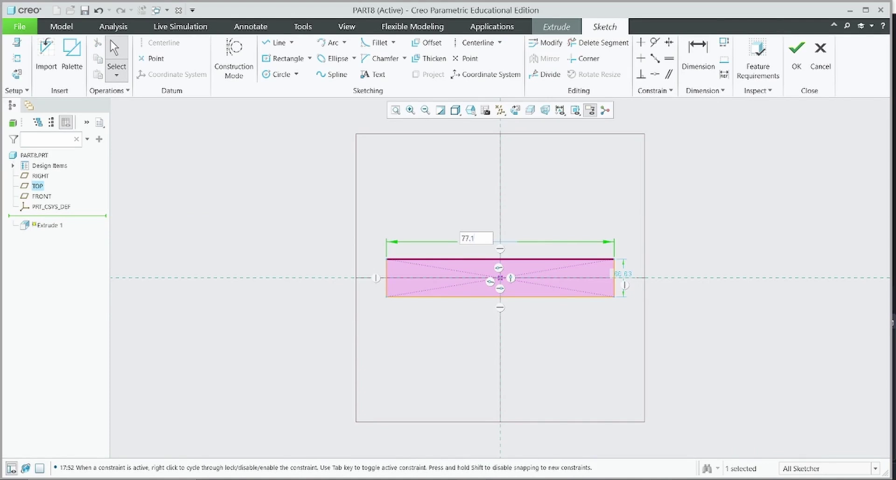
key(Return)
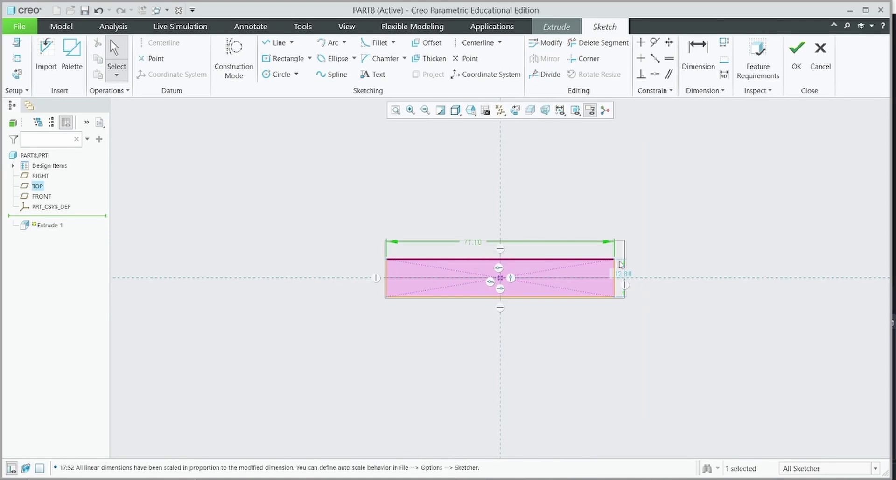
double_click(632, 275)
text(7)
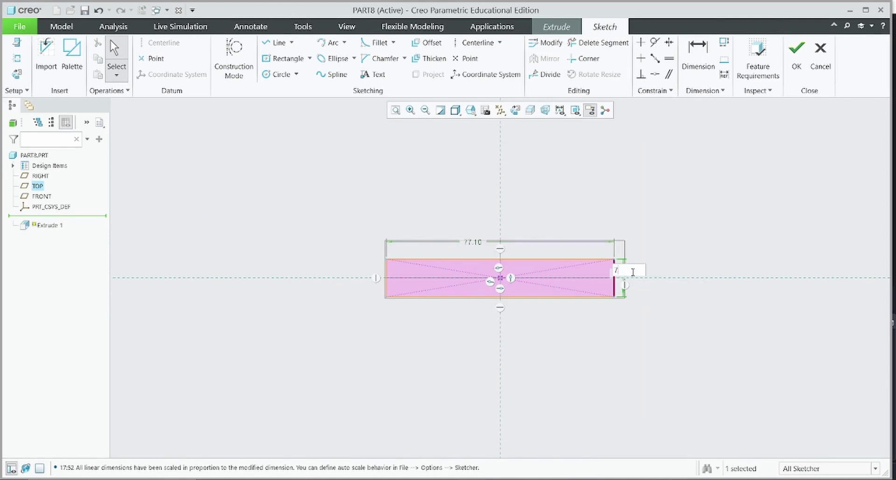
key(Return)
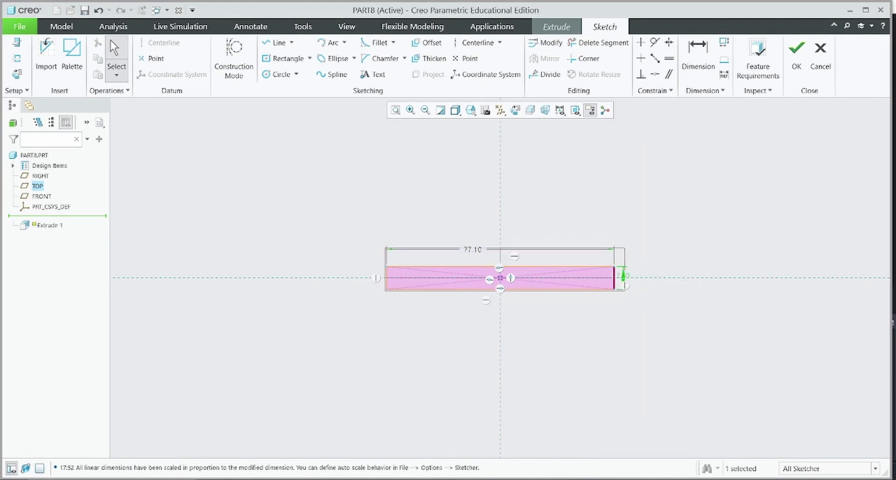
Step: Sketch a circle about 36 in diameter centered on the midpoint of the rectangle's bottom edge, and trim away its lower half
key(alt+Tab)
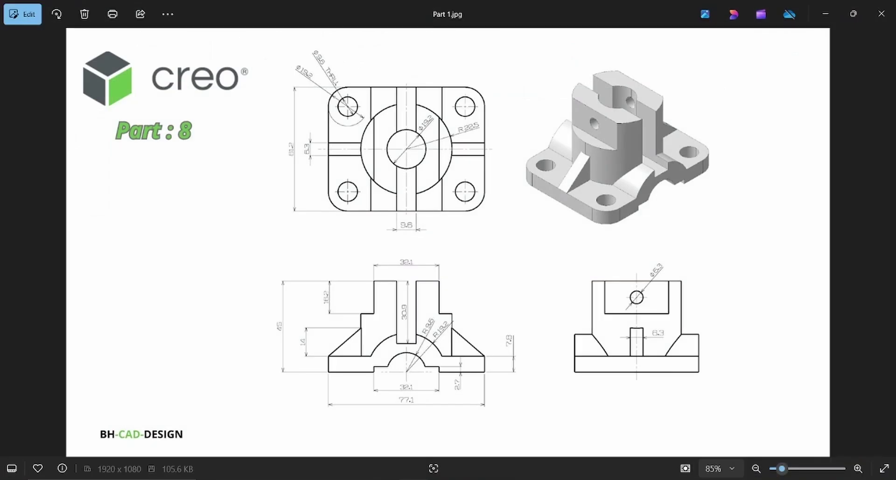
key(alt+Tab)
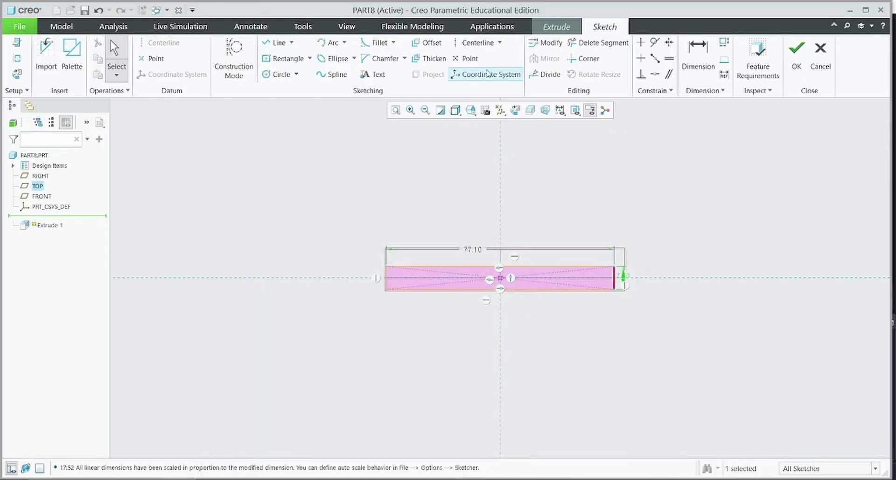
click(286, 76)
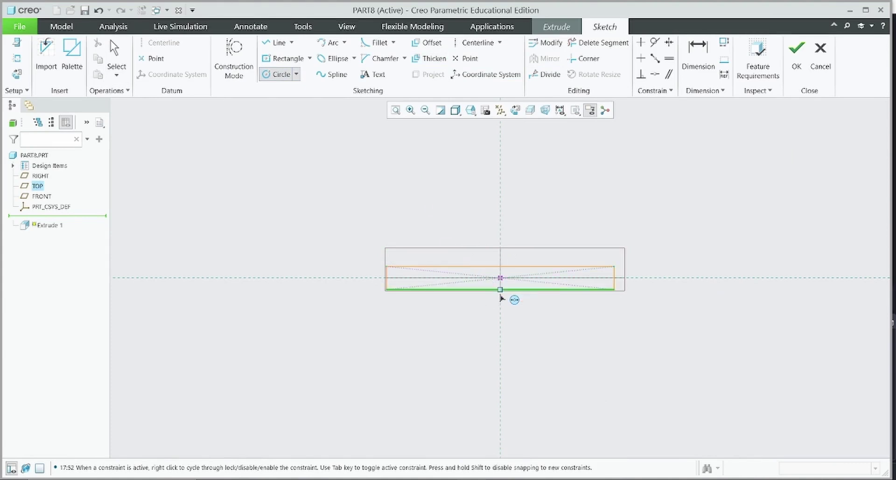
click(500, 290)
click(532, 246)
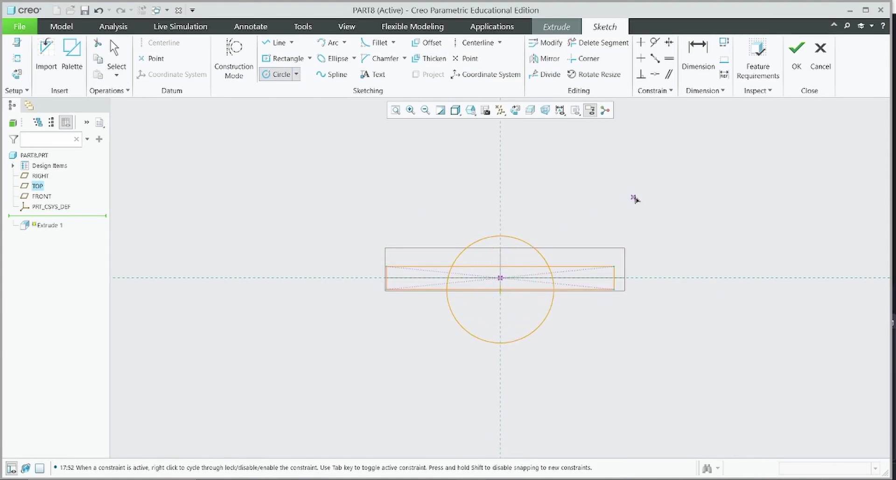
click(597, 42)
scroll(445, 321, up, 2)
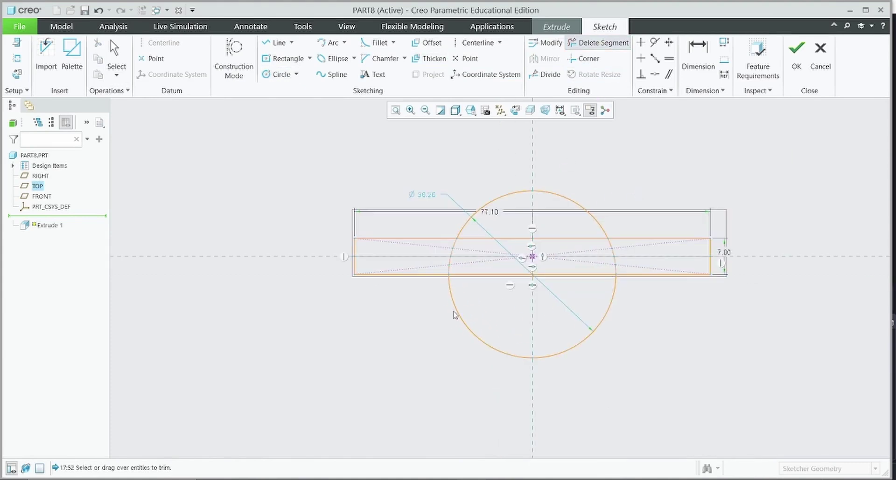
click(466, 327)
click(591, 322)
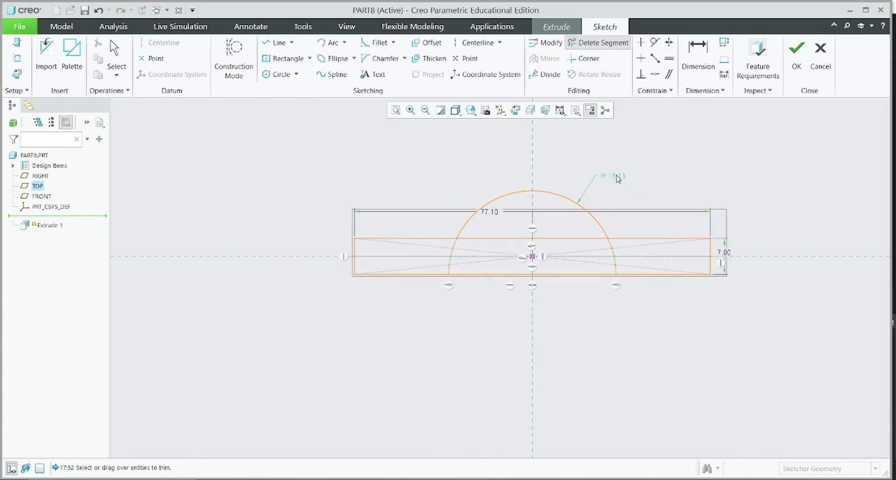
Step: Set the radius of the semicircular arc to 19.2
middle_click(616, 178)
double_click(616, 177)
text(19.2)
key(Return)
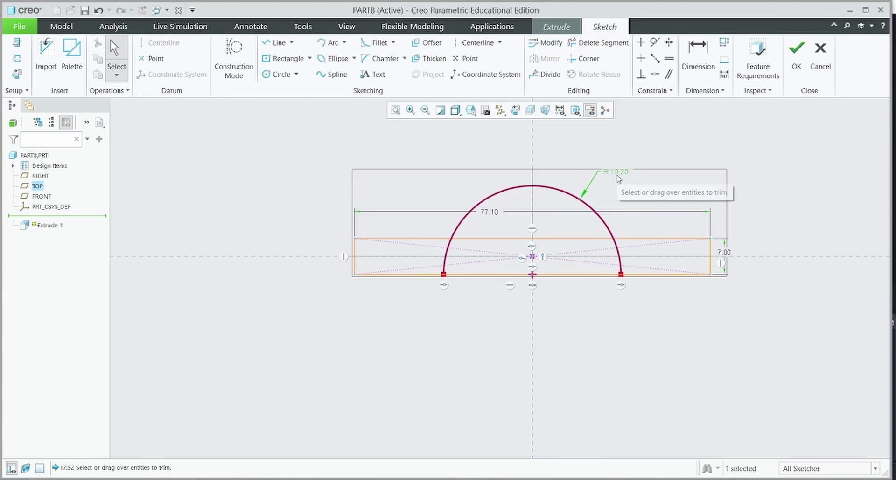
Step: Sketch a smaller circle concentric with the arc, about 27 in diameter
click(278, 74)
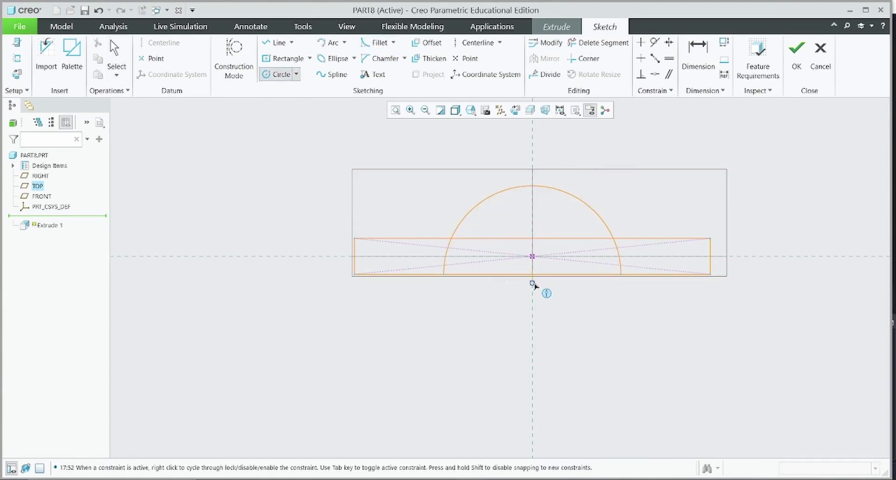
click(532, 256)
click(589, 231)
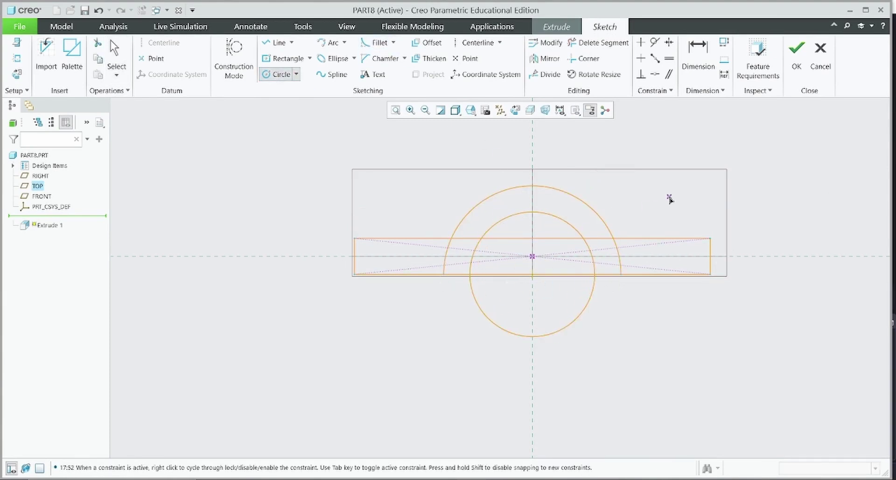
middle_click(670, 200)
Step: Trim away the inner circle's lower half and the part of the rectangle's bottom edge inside it
click(380, 478)
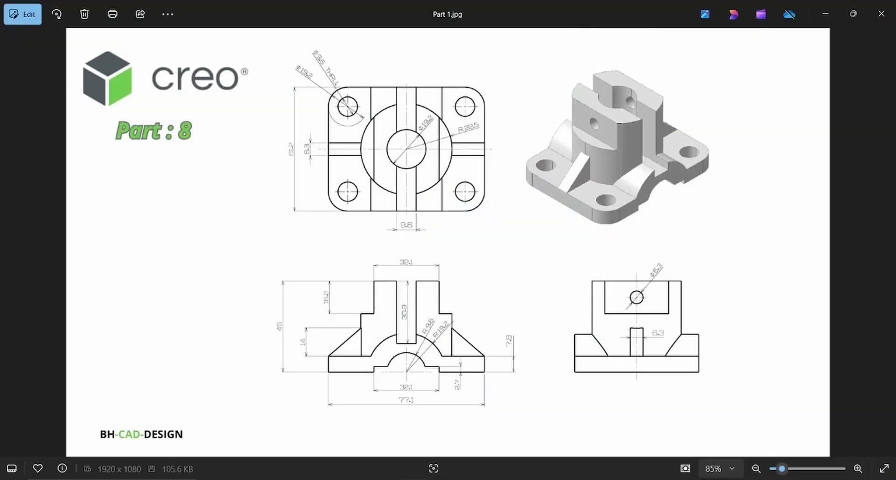
key(alt+Tab)
click(584, 42)
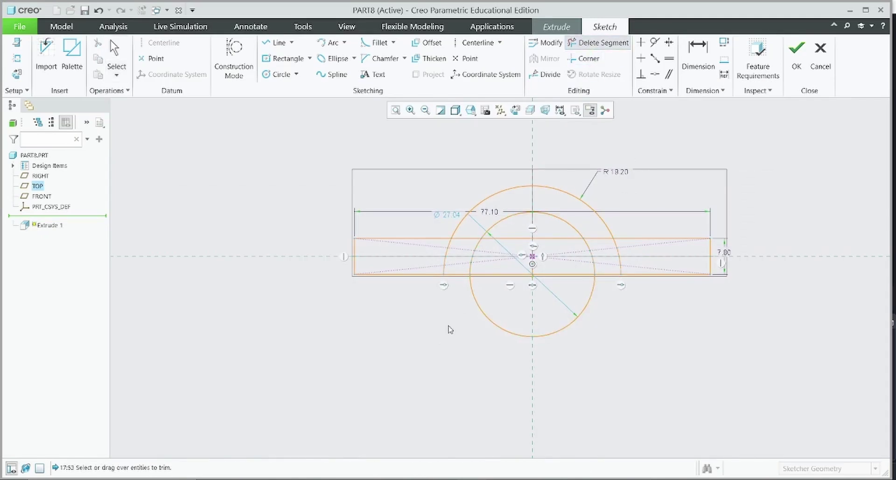
mouse_move(476, 337)
mouse_down()
mouse_move(555, 327)
mouse_move(563, 288)
mouse_up()
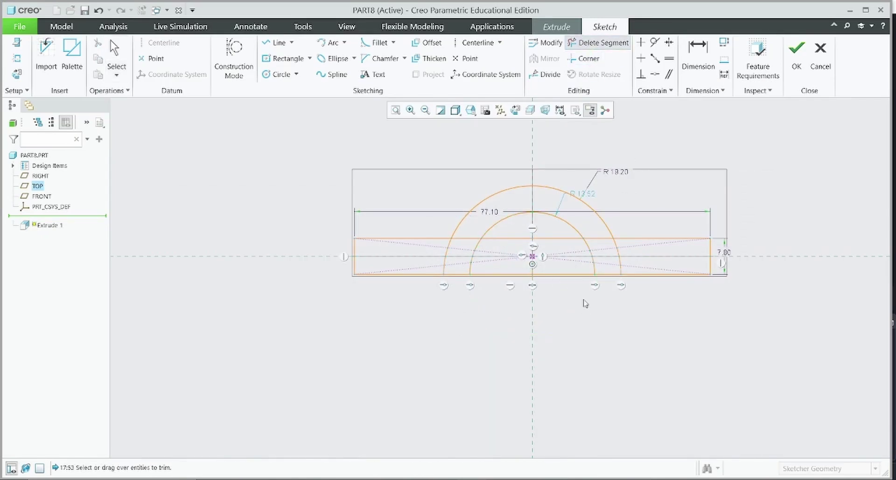
mouse_move(559, 336)
mouse_down()
mouse_move(554, 269)
mouse_move(507, 267)
mouse_up()
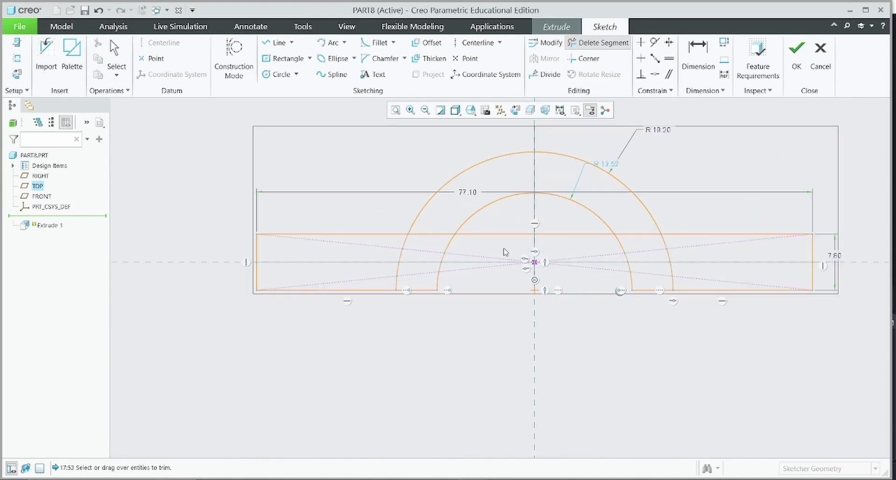
Step: Set the radius of the inner arc to 9.6
middle_click(639, 146)
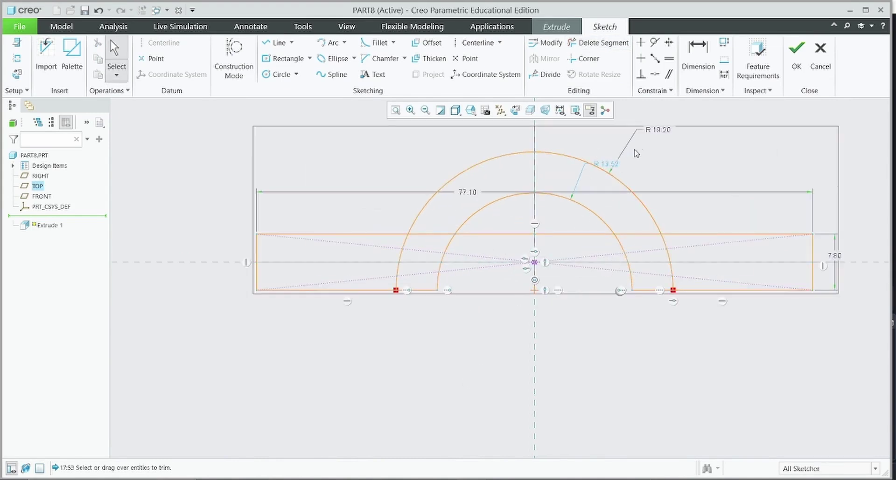
click(608, 166)
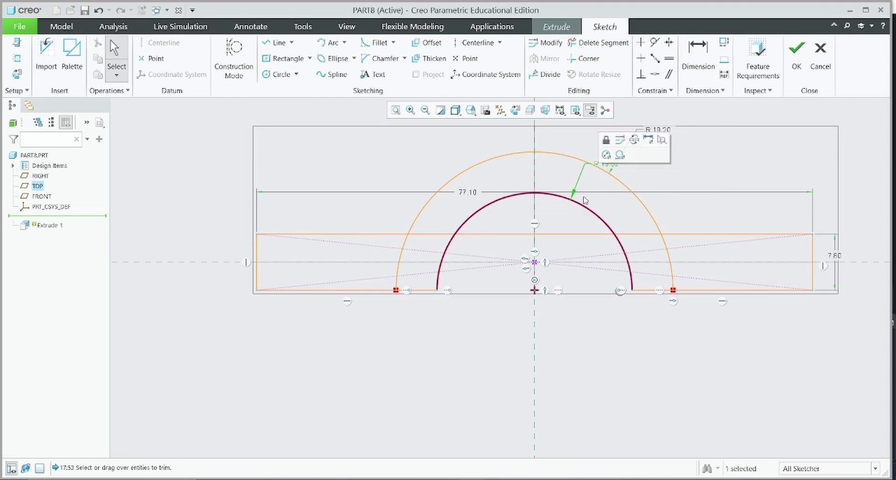
double_click(597, 167)
text(9.6)
key(Return)
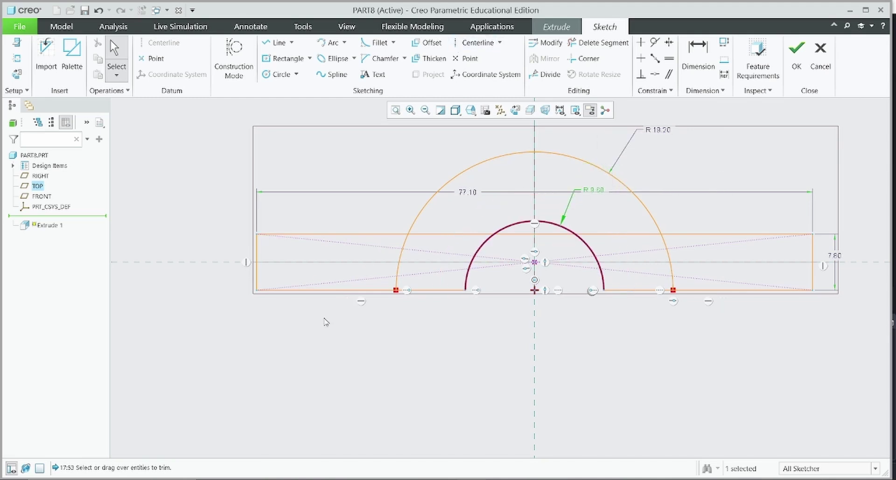
Step: Trim the part of the rectangle's top edge that lies inside the inner arc, following the reference drawing
key(alt+Tab)
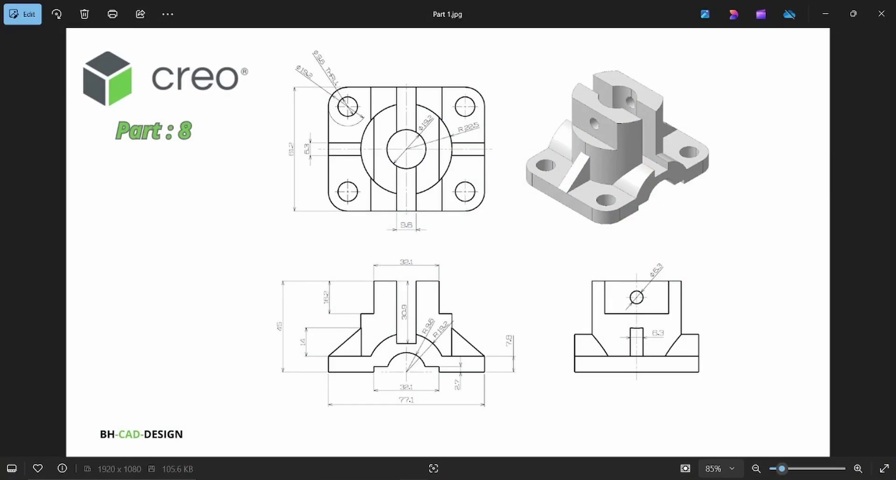
key(alt+Tab)
click(598, 43)
click(541, 237)
click(481, 237)
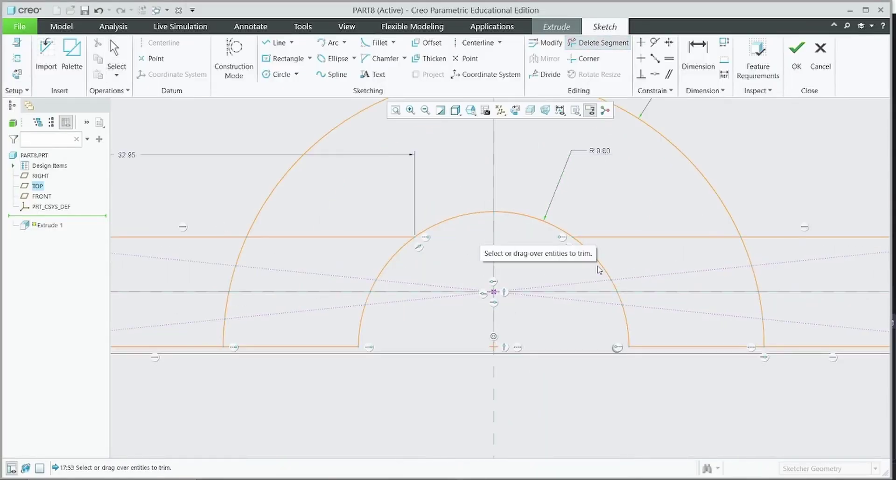
Step: Trim the rectangle's top edge between the two arcs and the outer arc's ends below that edge, and finish the sketch
scroll(602, 278, down, 2)
scroll(743, 286, down, 2)
middle_drag(747, 286, 741, 288)
click(686, 262)
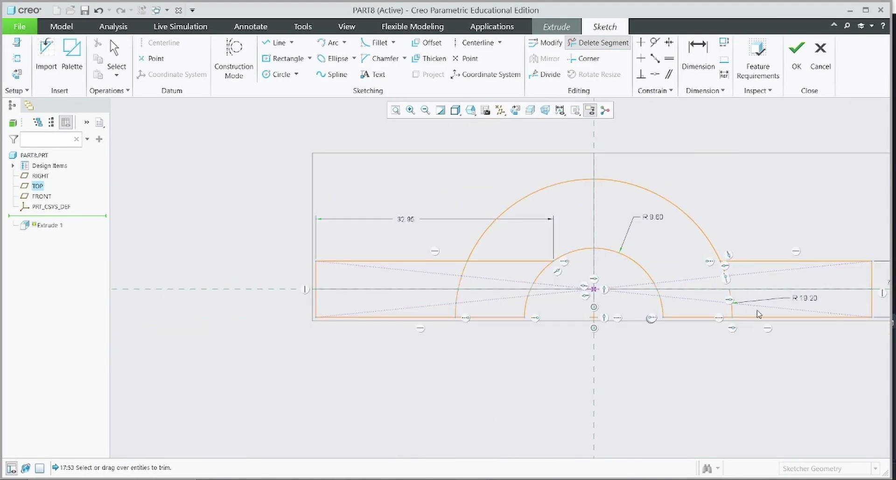
scroll(730, 296, up, 3)
click(723, 308)
click(714, 236)
scroll(252, 245, down, 3)
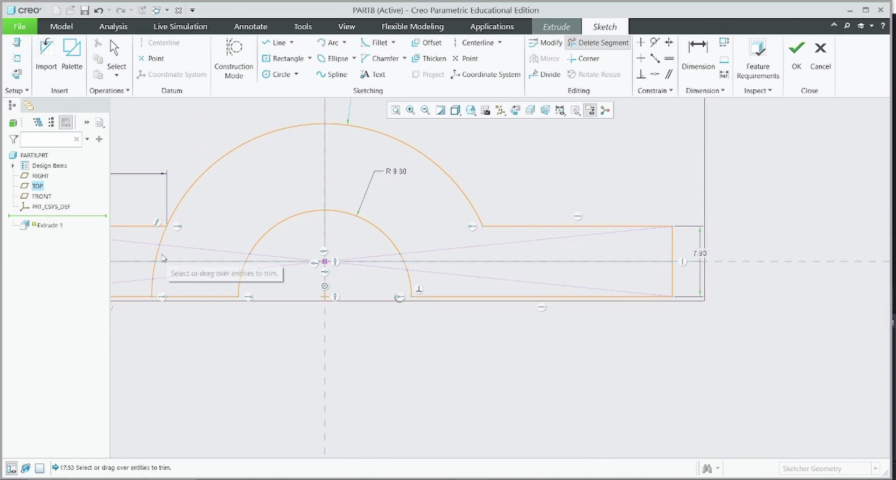
scroll(167, 263, up, 3)
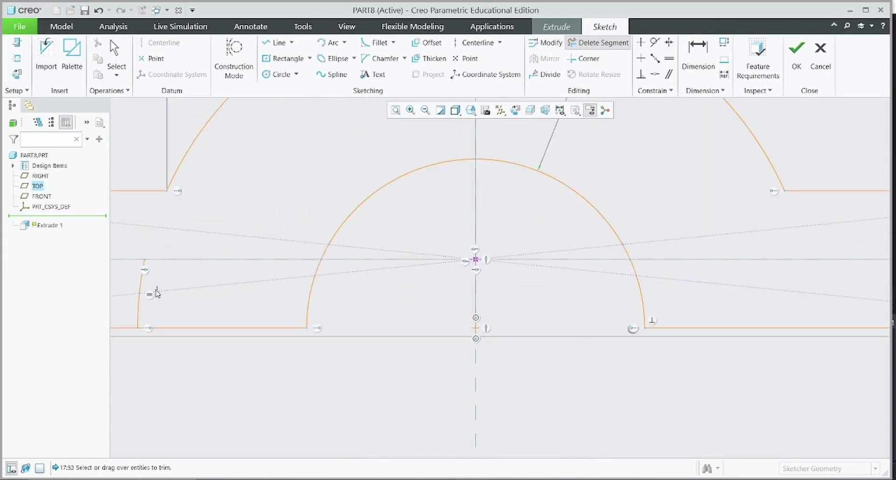
click(138, 307)
click(395, 110)
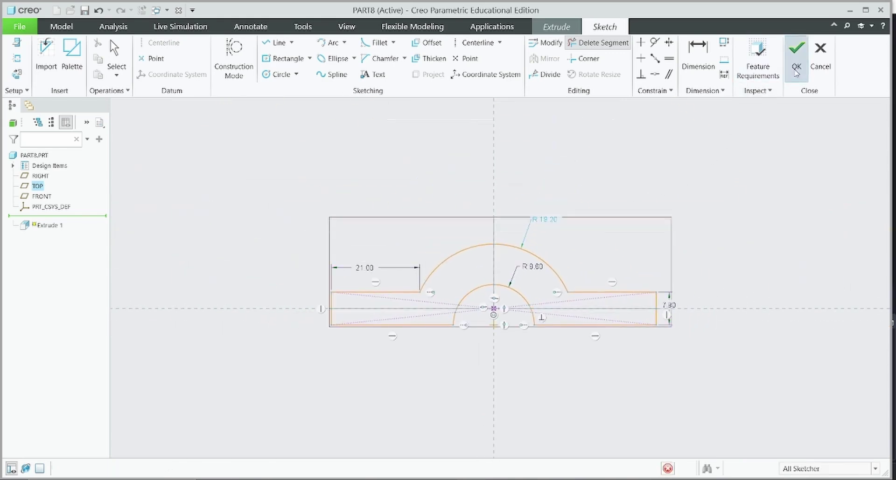
click(796, 54)
Step: Extrude the section symmetrically about the sketch plane to a total depth of 61.2, and show the part in its default orientation
click(129, 59)
click(145, 79)
key(alt+Tab)
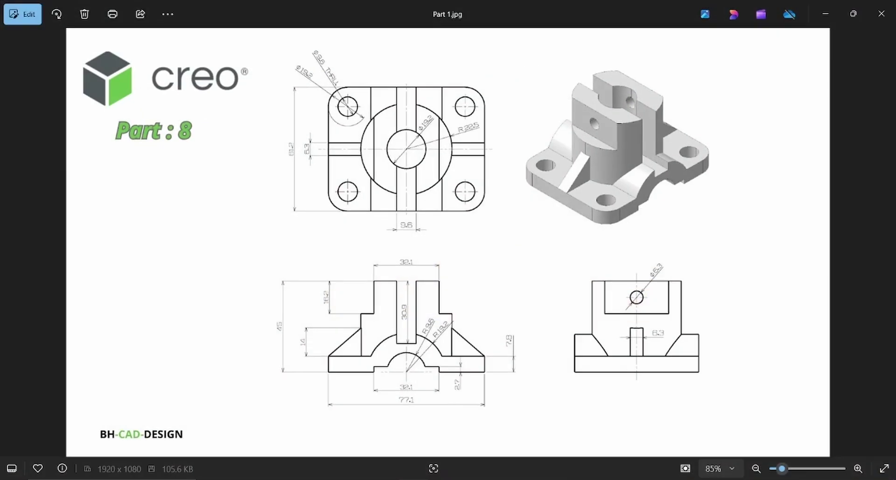
key(alt+Tab)
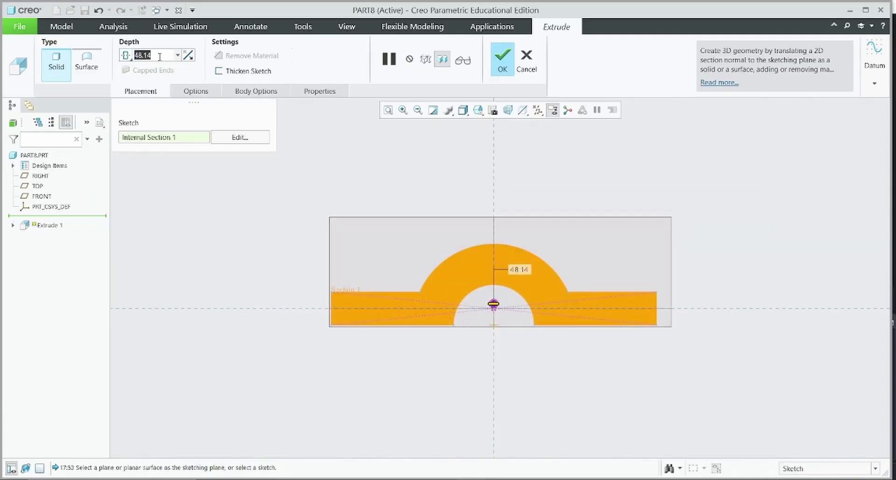
text(61.2)
key(Return)
click(502, 60)
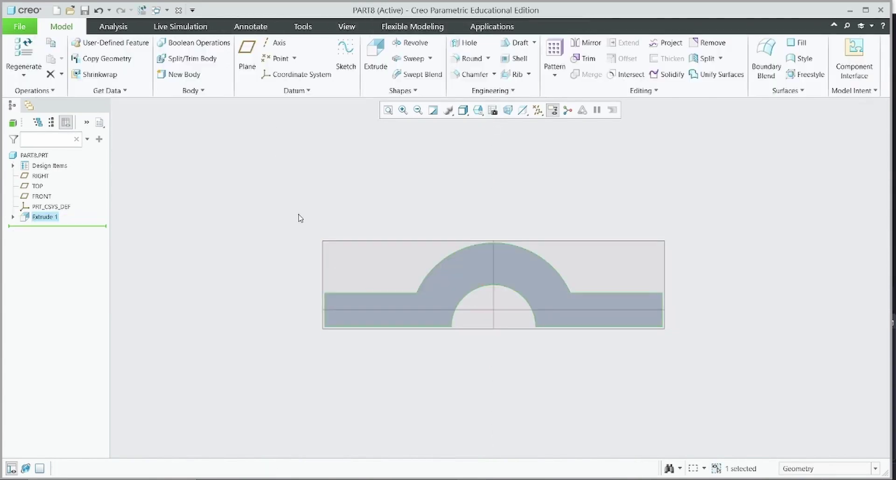
key(ctrl+d)
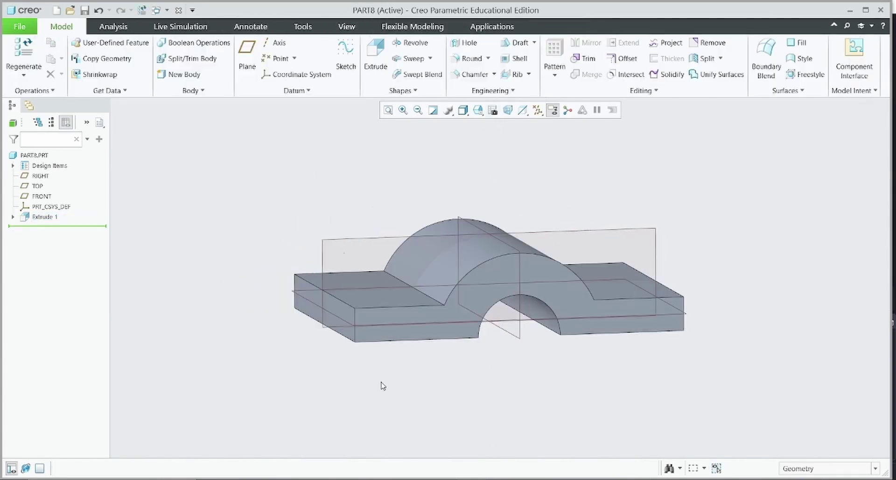
key(alt+Tab)
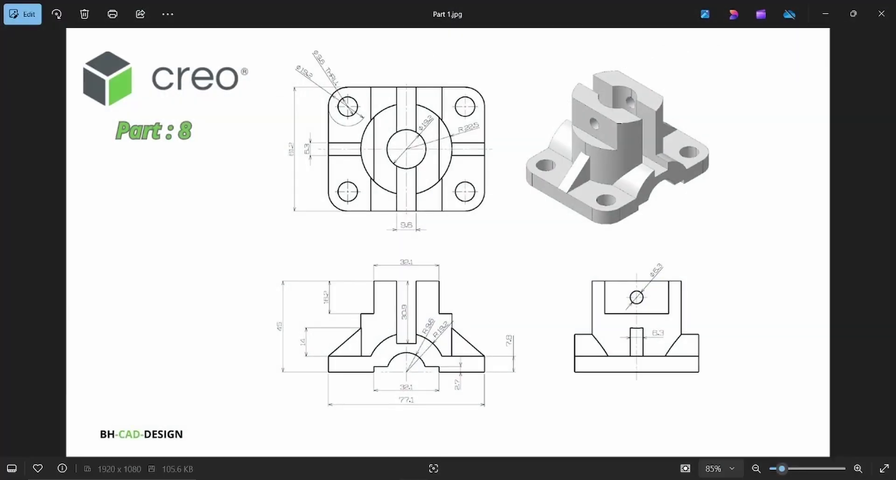
key(alt+Tab)
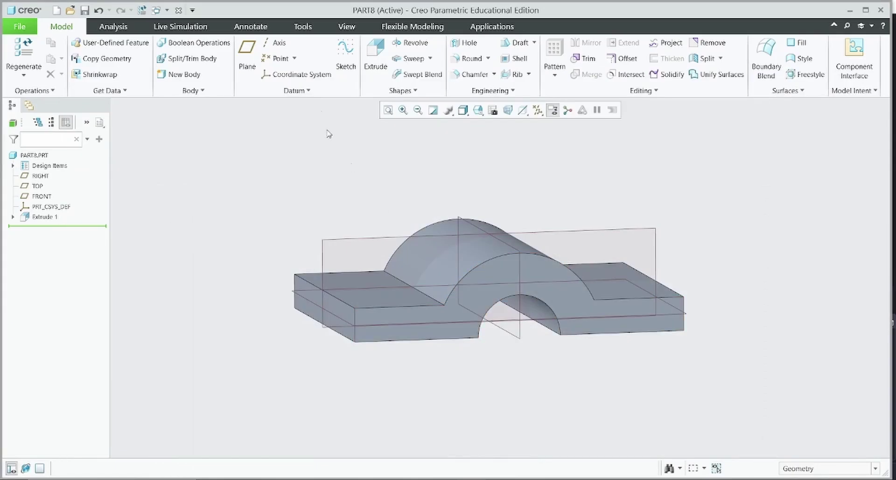
Step: Start an Extrude sketch on the part's front end face and add a horizontal centerline along the plate's bottom edge
click(376, 59)
click(586, 316)
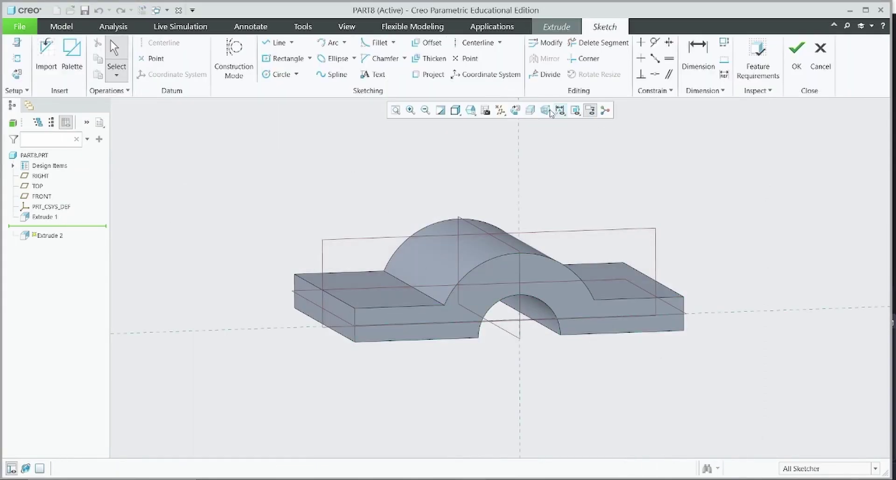
click(516, 110)
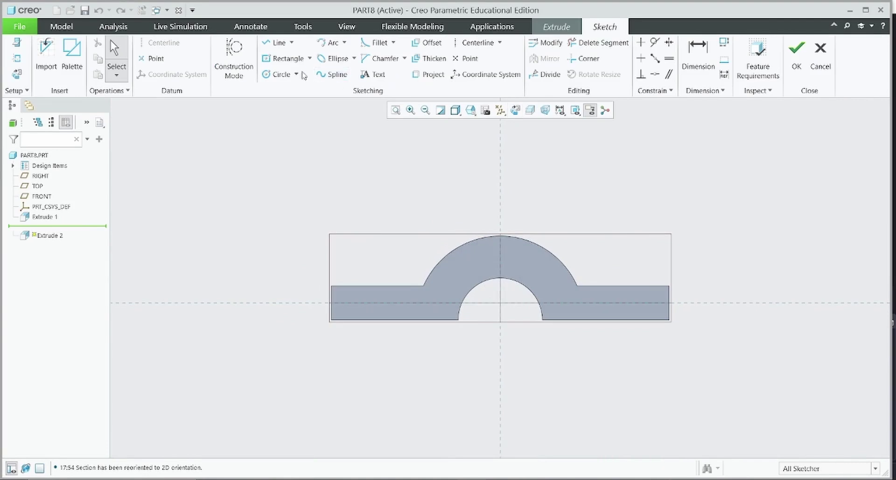
click(292, 60)
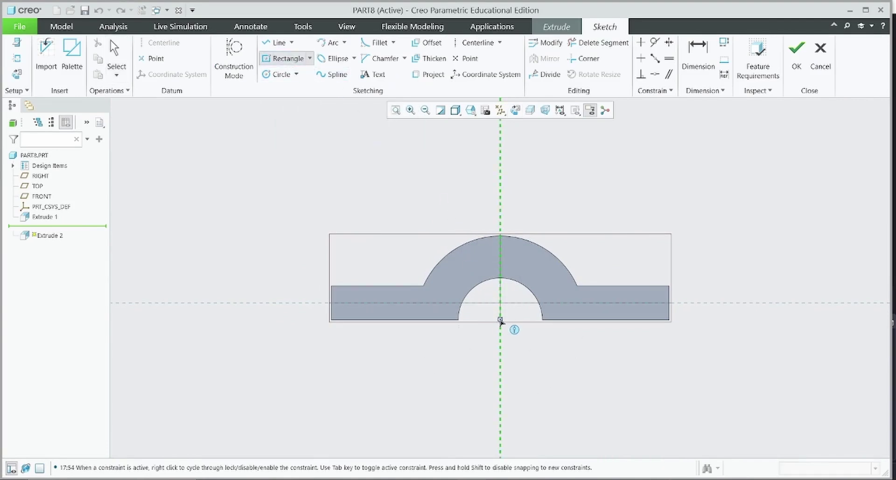
click(476, 42)
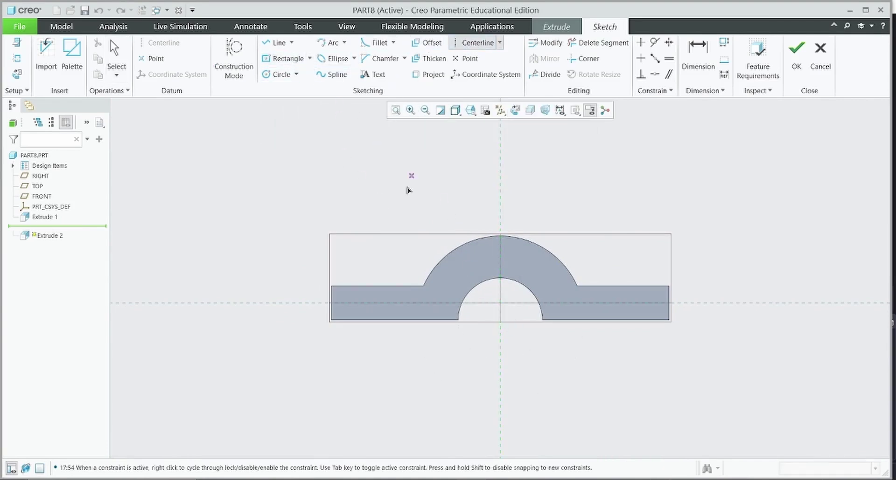
click(335, 321)
click(721, 320)
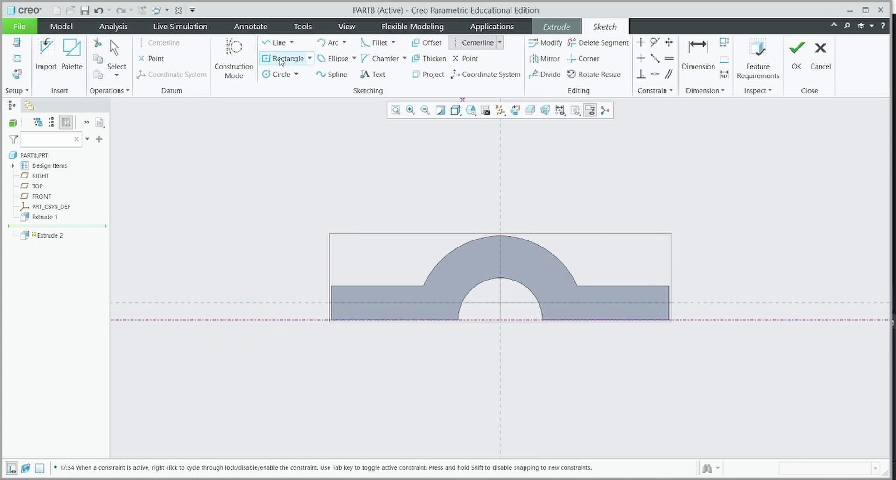
Step: Sketch a center rectangle about 29 wide and 2.9 high, centred where the vertical reference meets the new centerline
click(285, 58)
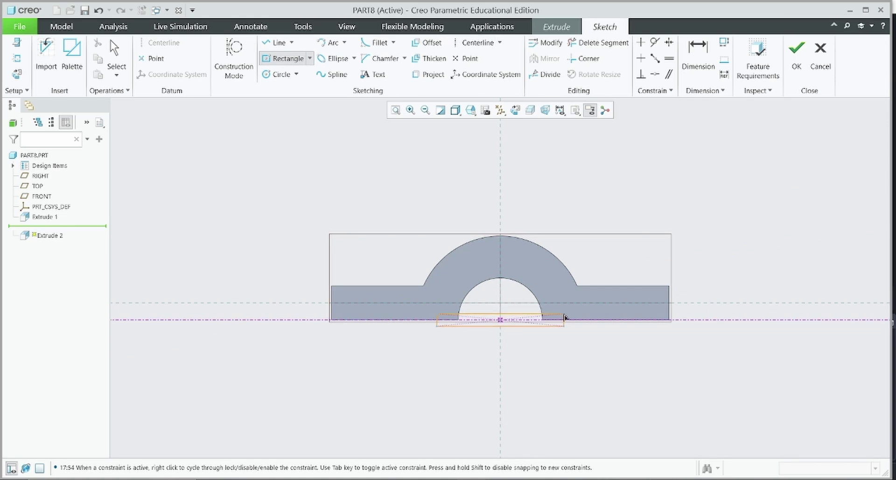
click(570, 327)
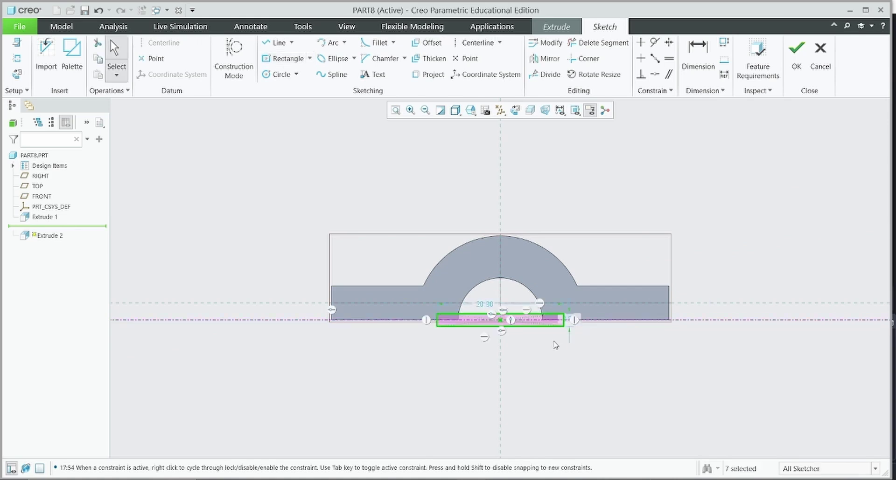
middle_click(570, 327)
Step: Set the rectangle's width to 32.1 and its height to 2.7*2, and finish the sketch
scroll(560, 322, up, 4)
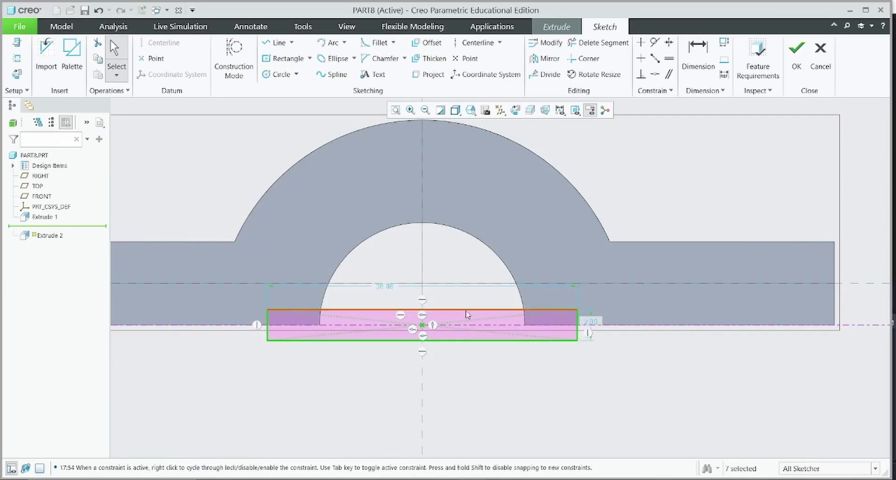
scroll(568, 322, up, 2)
double_click(288, 270)
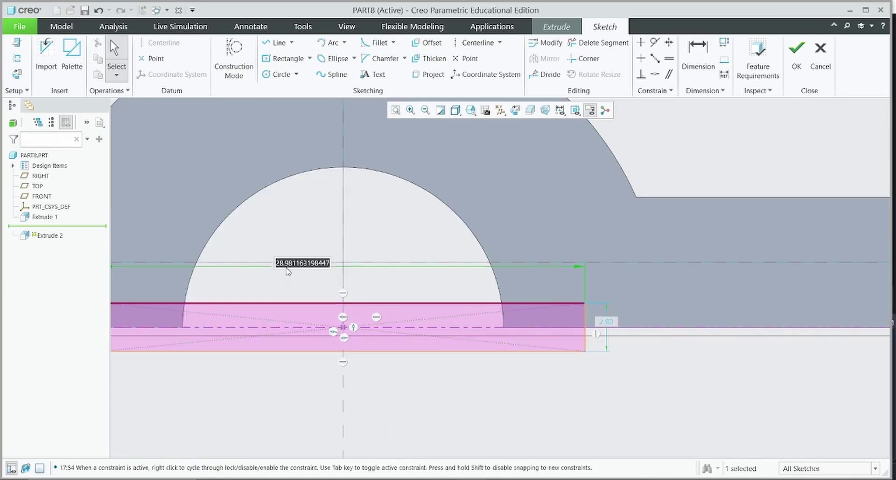
text(32.1)
key(Return)
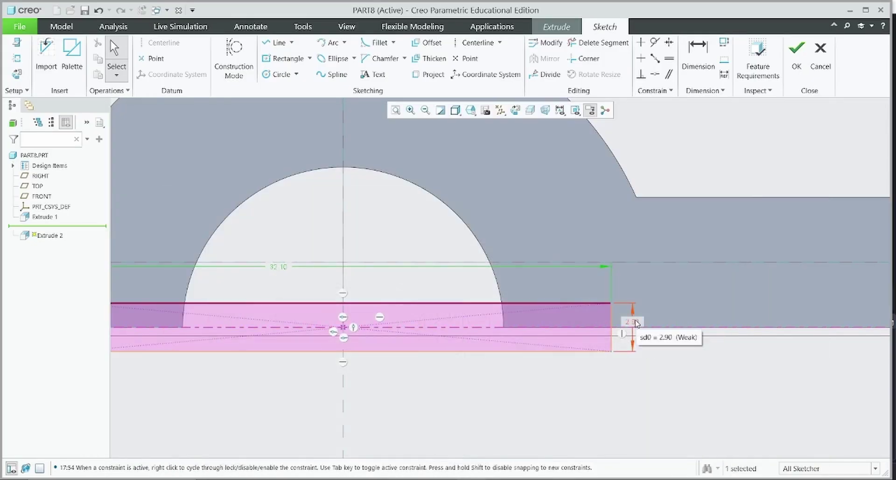
double_click(632, 320)
text(2.7)
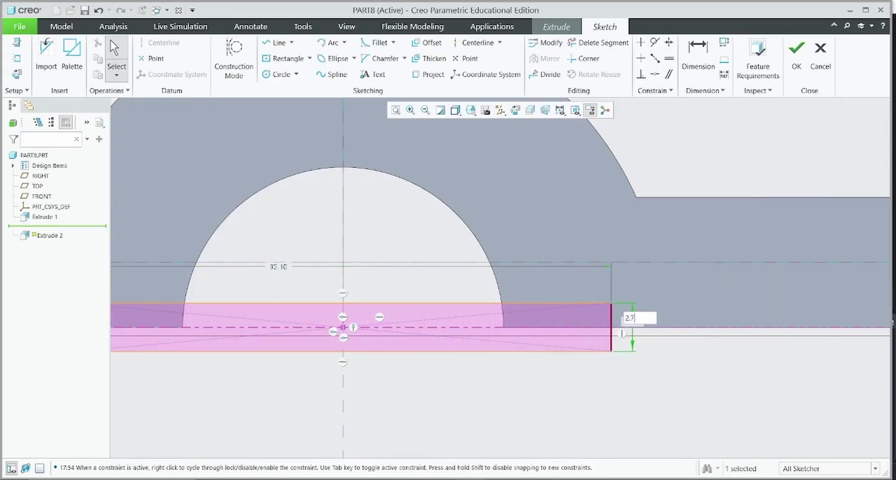
text(*2)
key(Return)
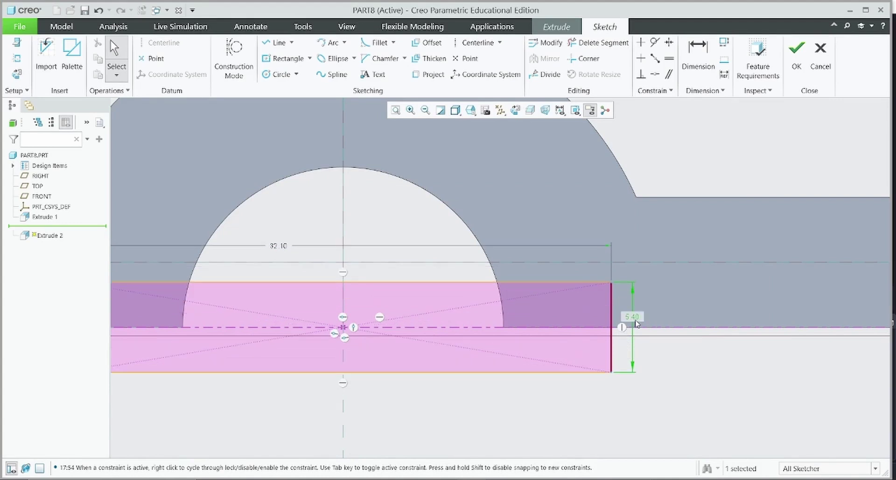
click(796, 54)
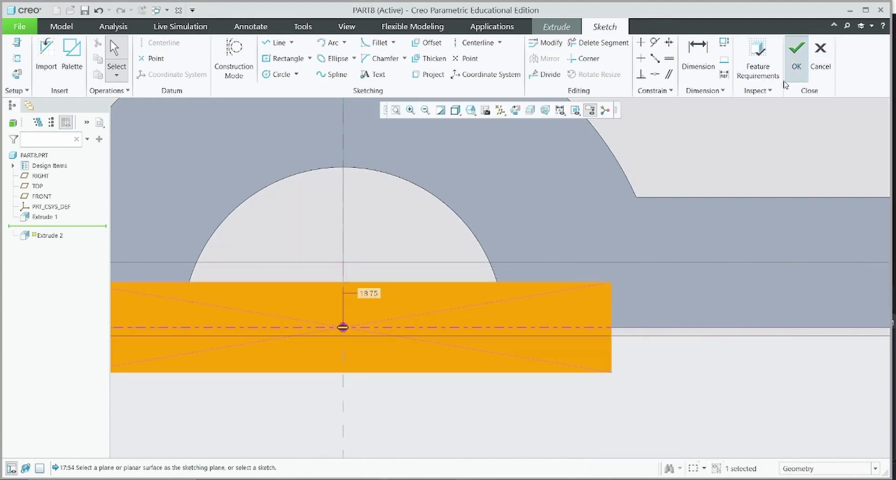
Step: Complete the extrude as a cut that removes material through all, forming the recess under the base plate
click(242, 56)
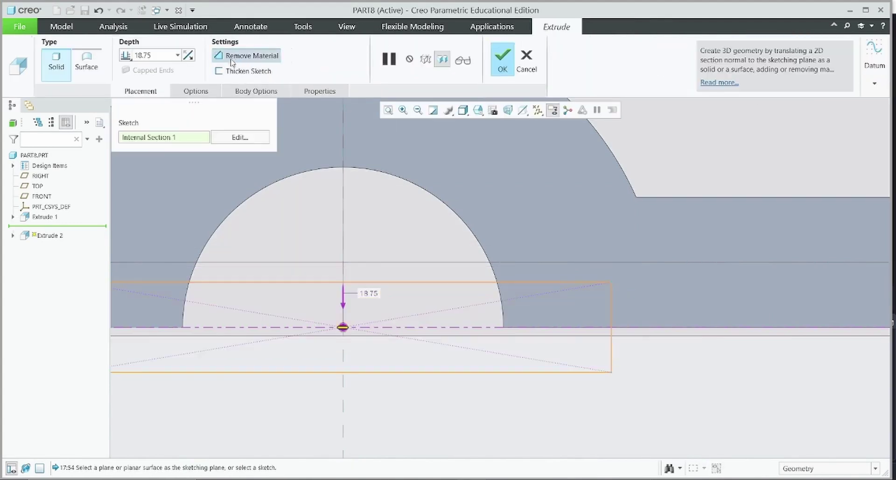
click(129, 59)
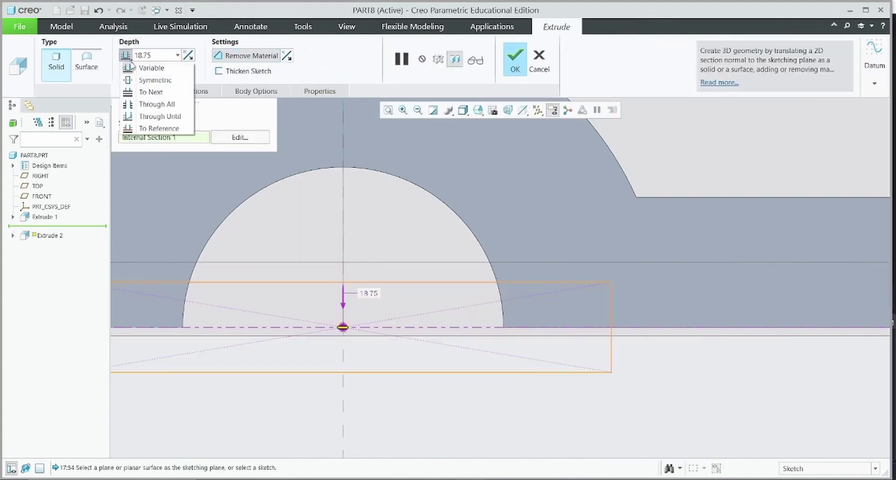
click(163, 104)
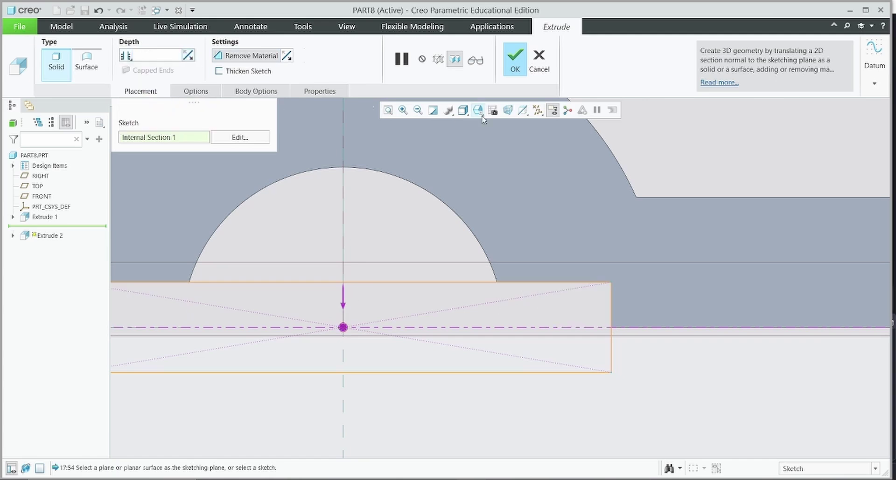
click(515, 59)
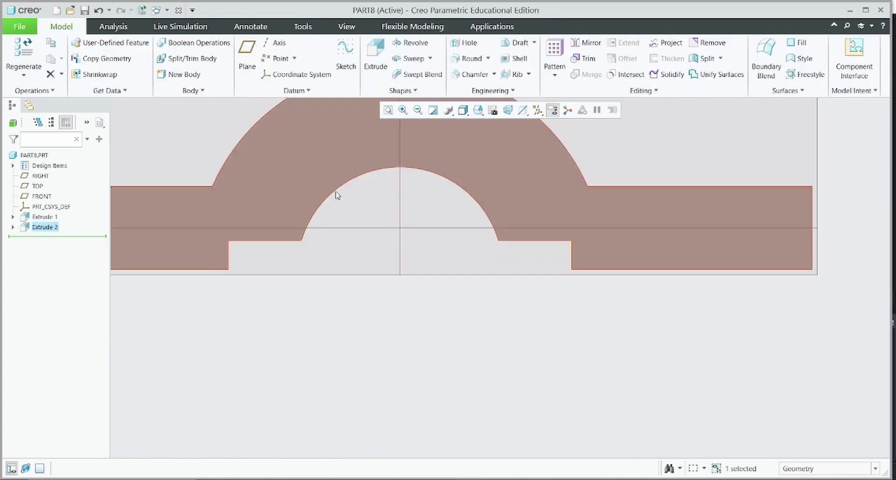
Step: Check the corner size in the reference drawing and start a Round with a radius of 19.2/2
middle_drag(330, 190, 383, 205)
scroll(438, 205, up, 3)
scroll(445, 224, up, 2)
middle_drag(445, 234, 420, 268)
scroll(378, 146, down, 3)
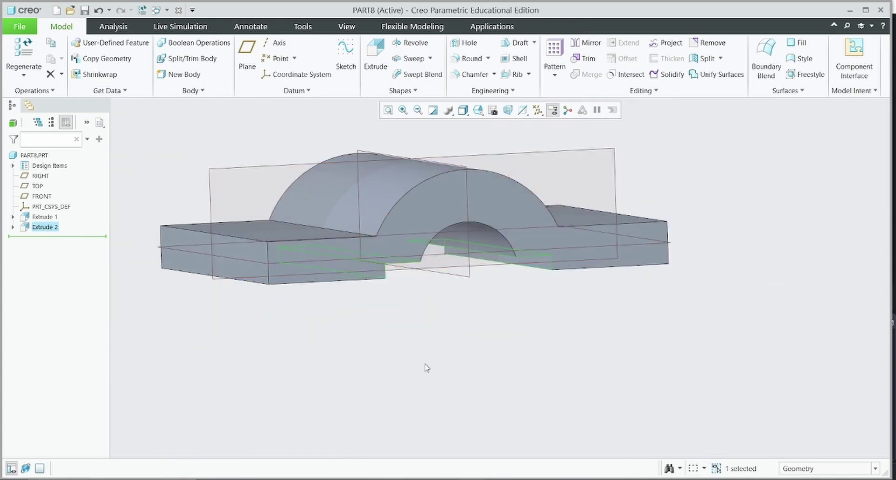
key(alt+Tab)
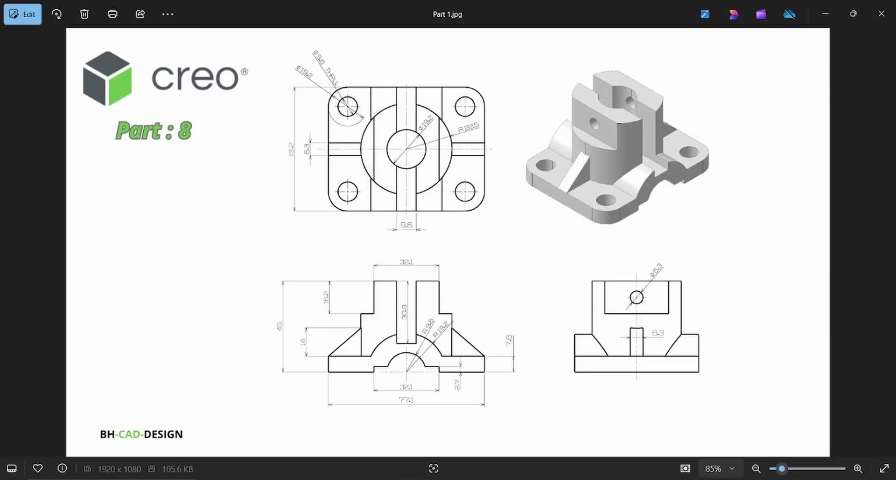
key(alt+Tab)
click(467, 58)
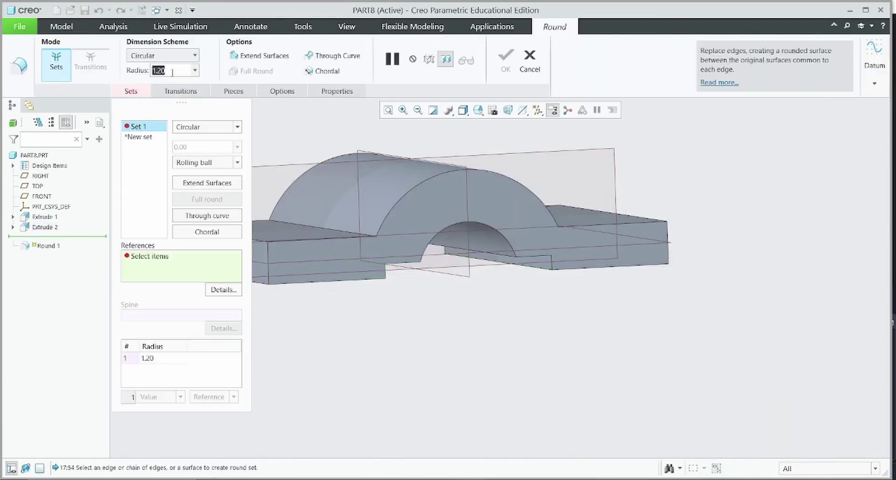
text(19.2/2)
key(Return)
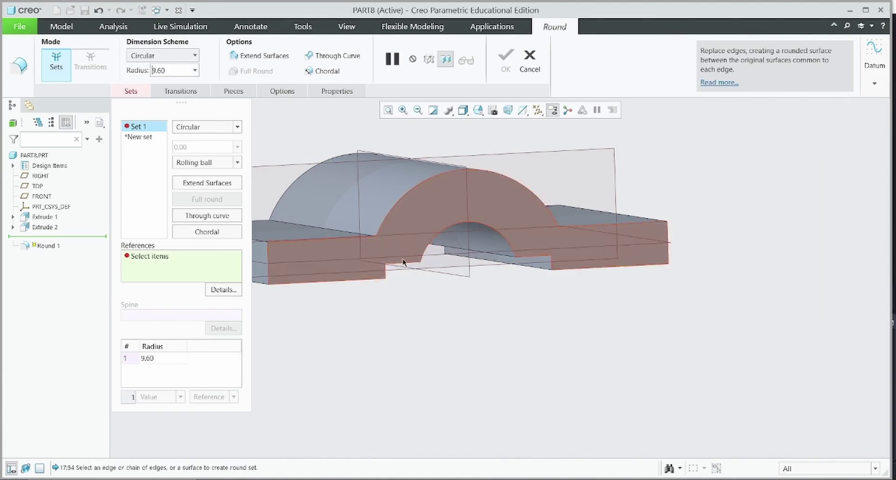
mouse_move(356, 300)
middle_down()
mouse_move(398, 339)
mouse_move(353, 302)
middle_up()
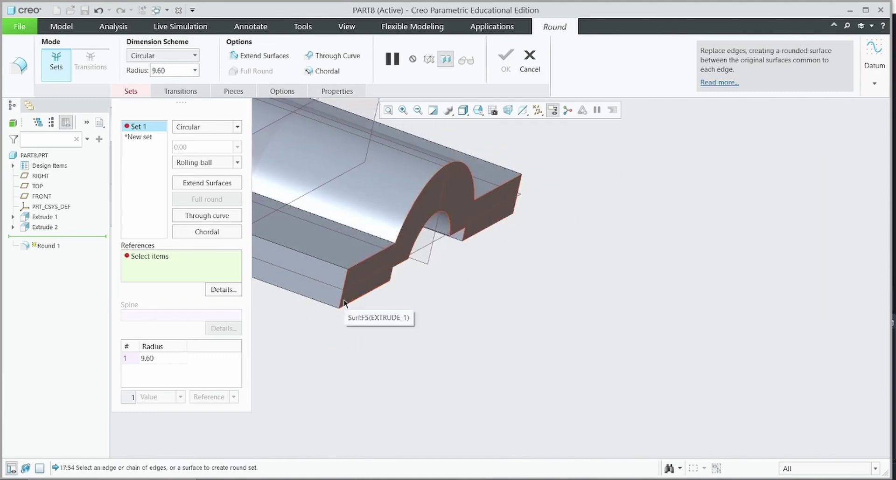
click(353, 301)
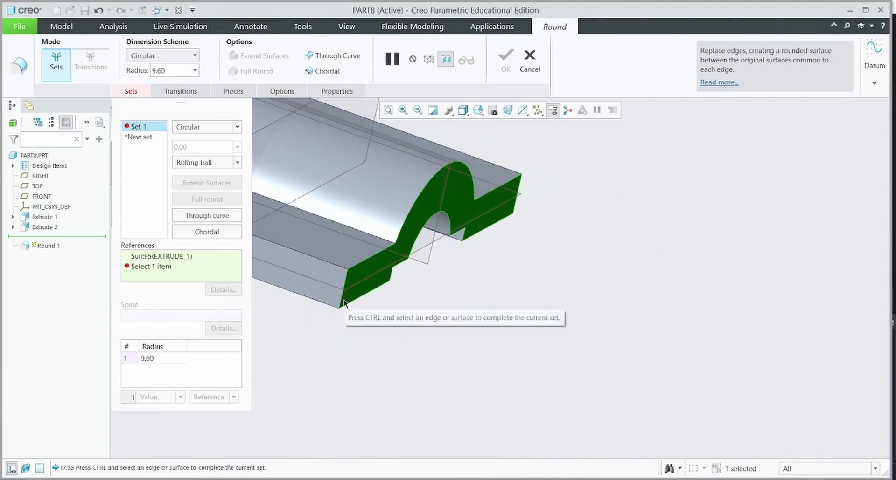
right_click(159, 267)
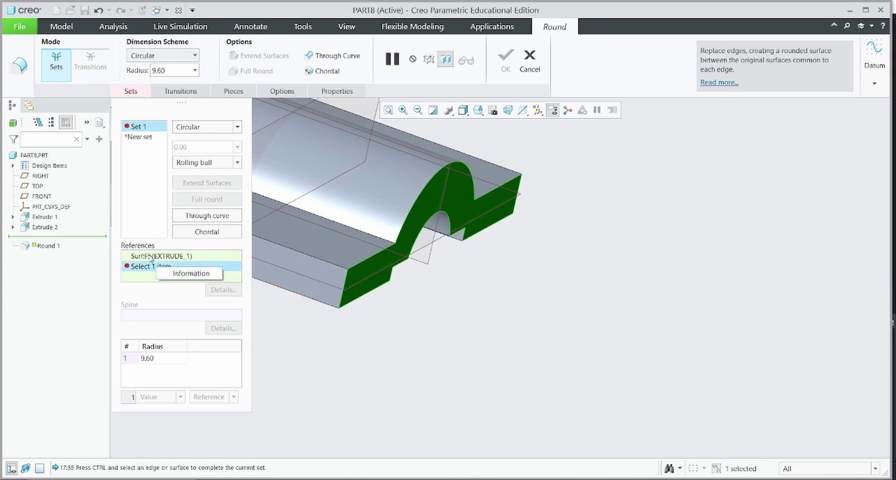
right_click(150, 256)
click(178, 259)
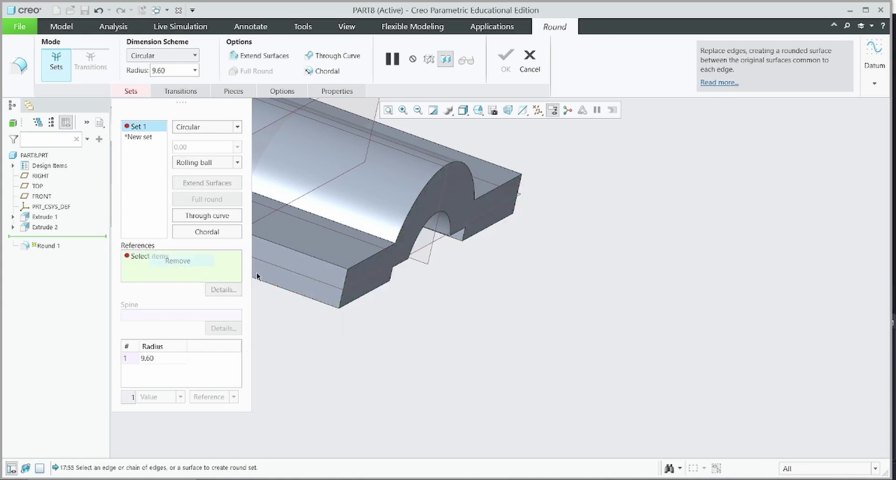
Step: Apply the 9.6 round to the four vertical corner edges of the base plate
click(342, 303)
shift+middle_drag(334, 345, 527, 400)
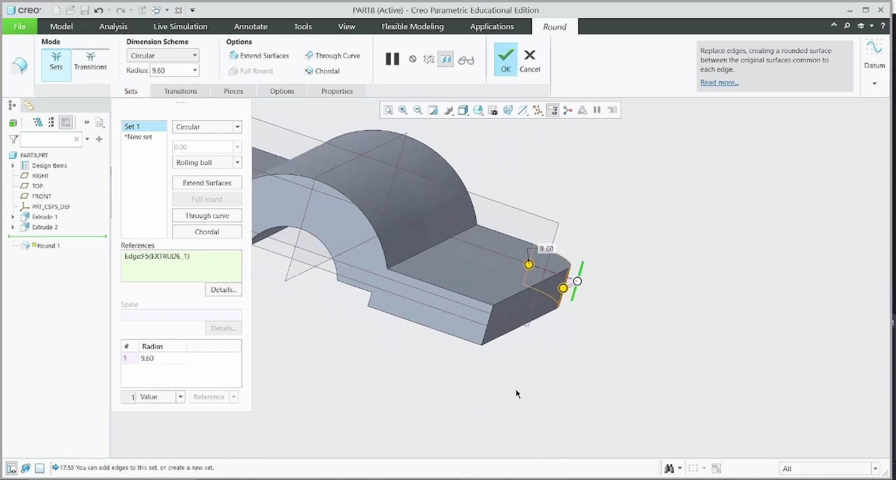
click(484, 344)
middle_drag(367, 367, 497, 372)
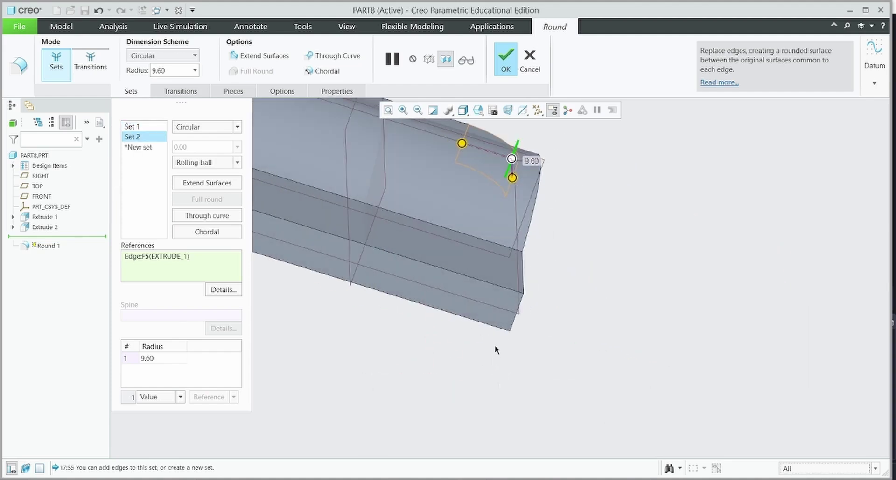
click(512, 331)
shift+middle_drag(442, 374, 606, 410)
click(362, 262)
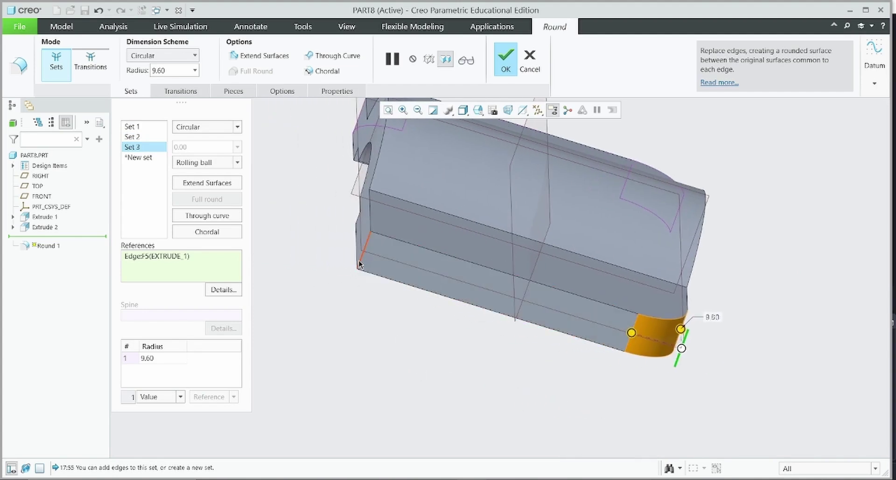
click(505, 58)
Step: Check the reference drawing, start an Extrude sketch on the flat upper face of the base plate, and orient the view to the sketch plane
mouse_move(351, 289)
middle_down()
mouse_move(510, 297)
mouse_move(399, 294)
mouse_move(422, 284)
mouse_move(502, 315)
mouse_move(517, 262)
middle_up()
key(alt+Tab)
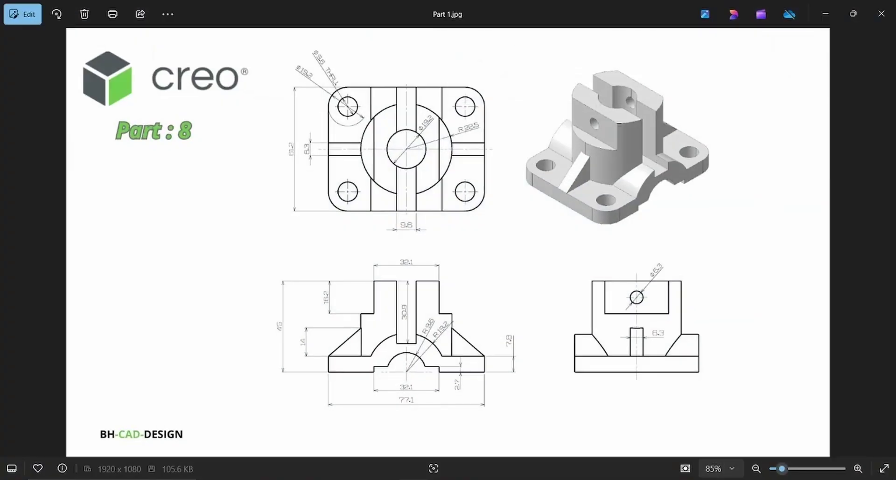
key(alt+Tab)
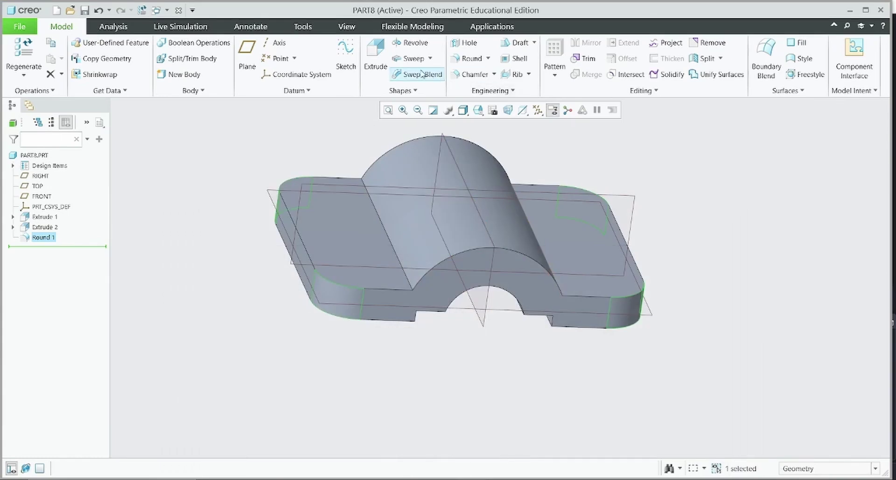
click(373, 58)
click(374, 277)
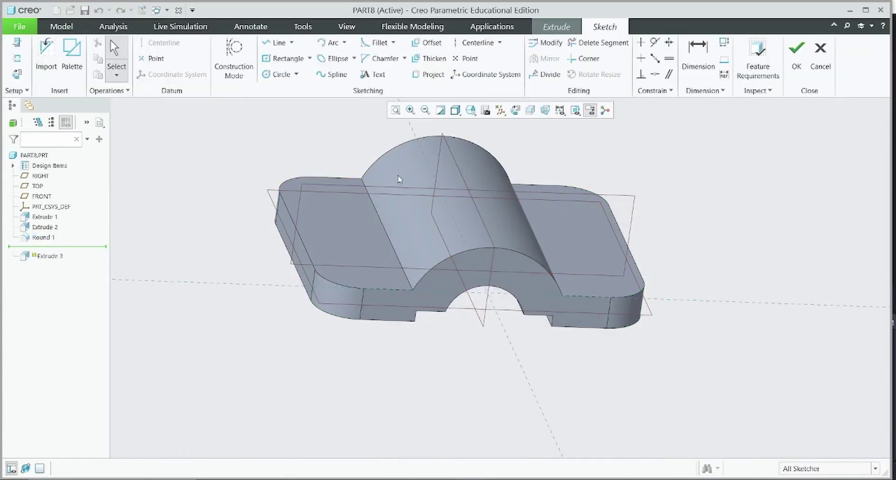
click(515, 110)
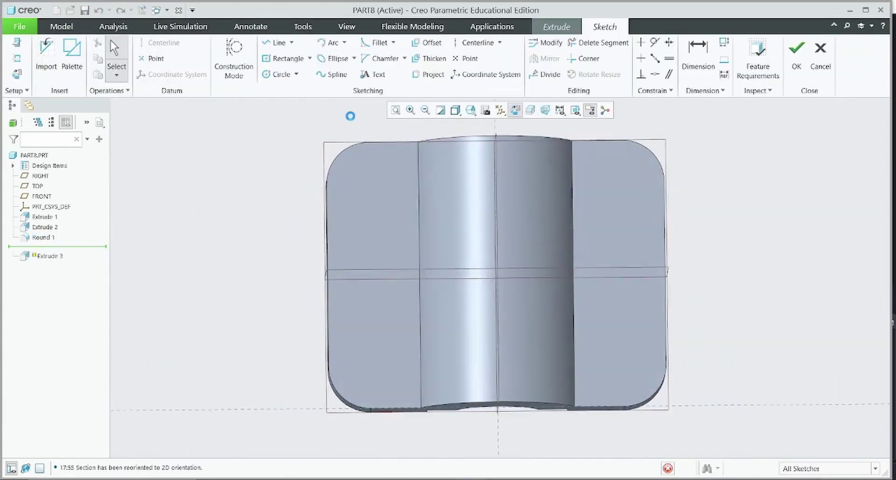
Step: Sketch four circles, about 12 to 14 in diameter, concentric with the base plate's four rounded corners
click(277, 75)
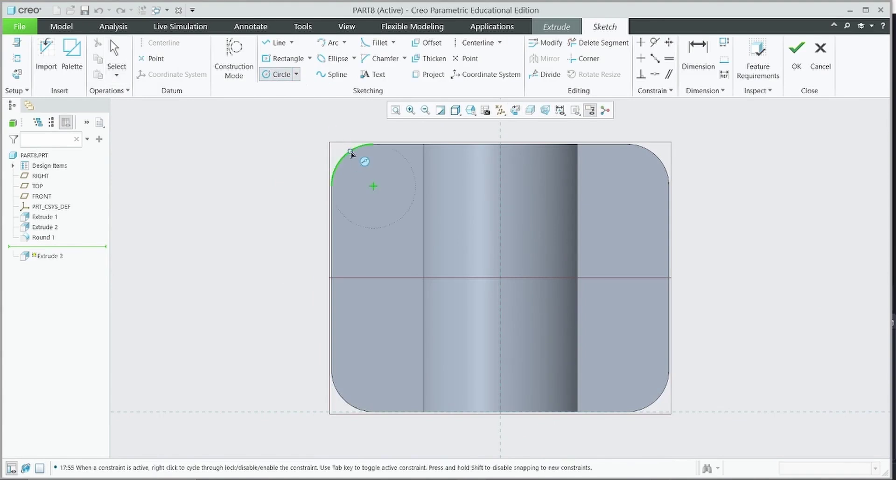
click(373, 186)
click(396, 175)
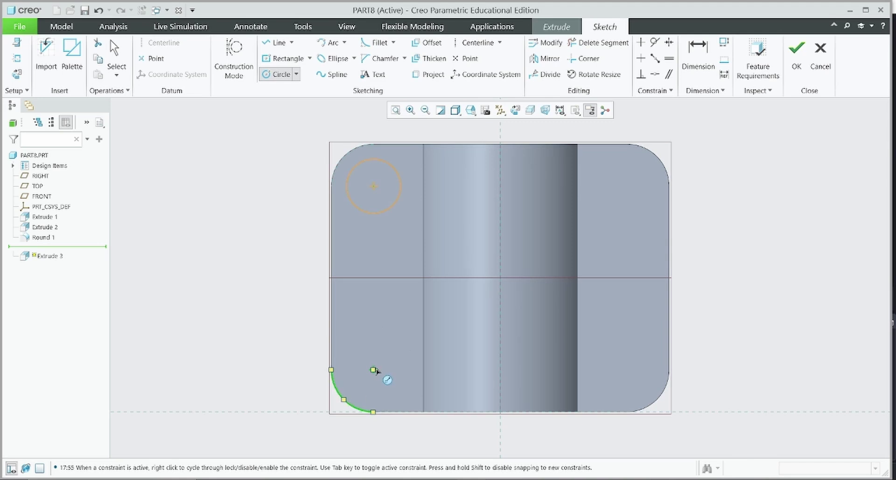
click(373, 371)
click(399, 356)
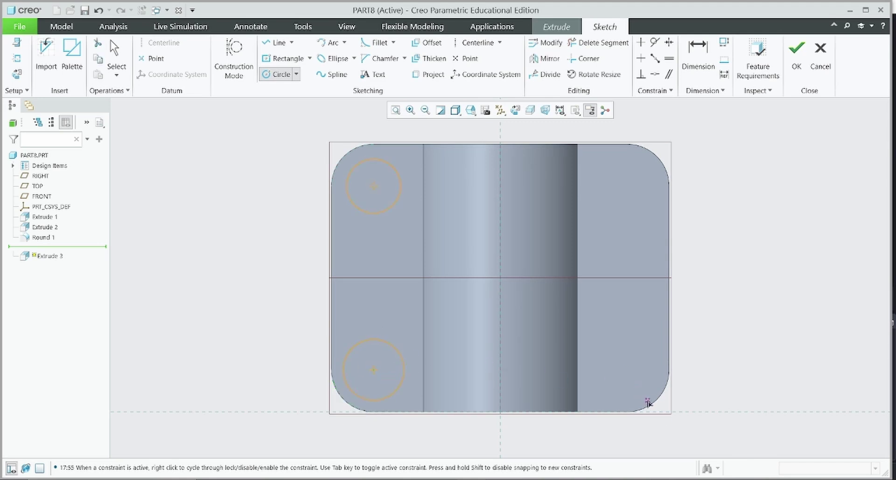
click(626, 370)
click(653, 366)
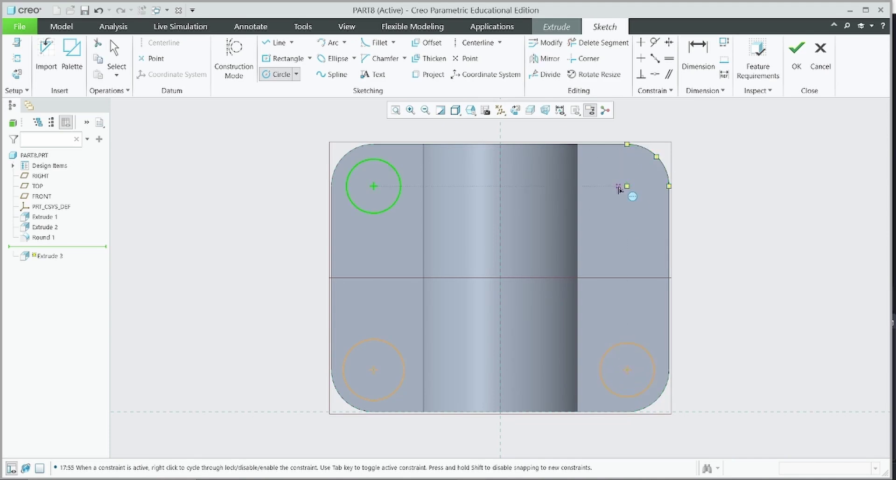
click(627, 186)
click(652, 178)
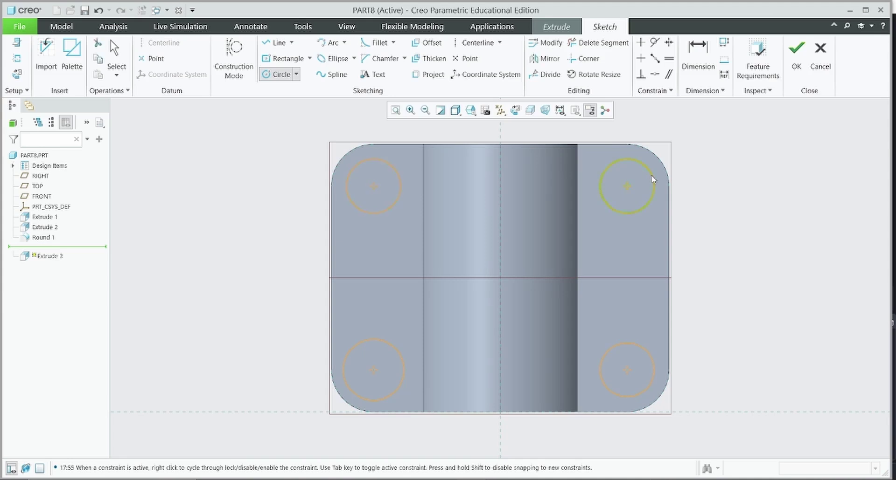
middle_click(740, 202)
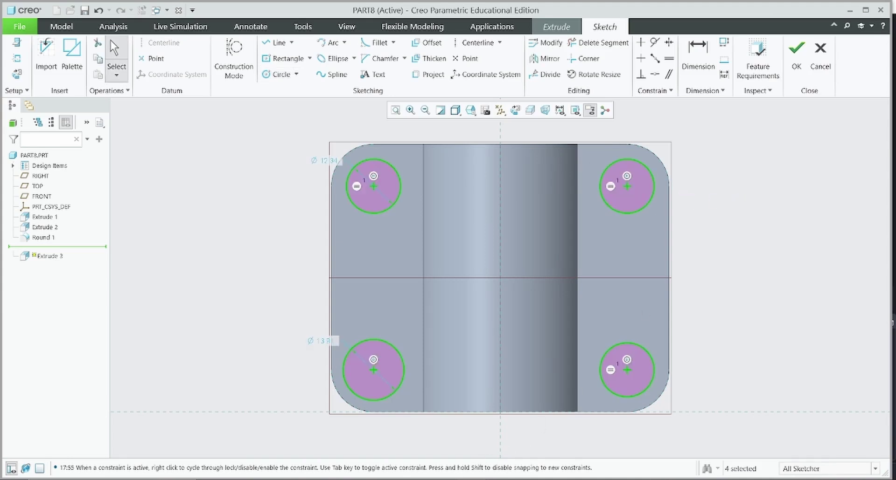
Step: Check the corner hole size in the reference drawing and set both circle diameter dimensions to 9.6
click(436, 434)
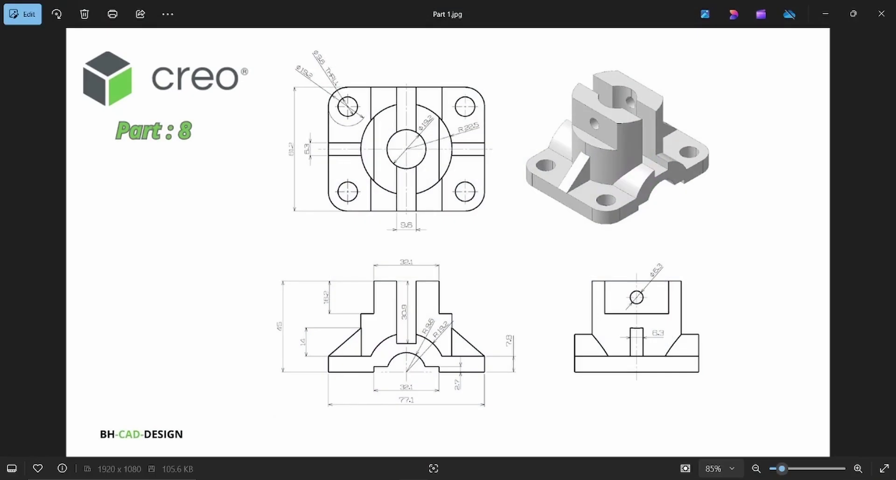
key(alt+Tab)
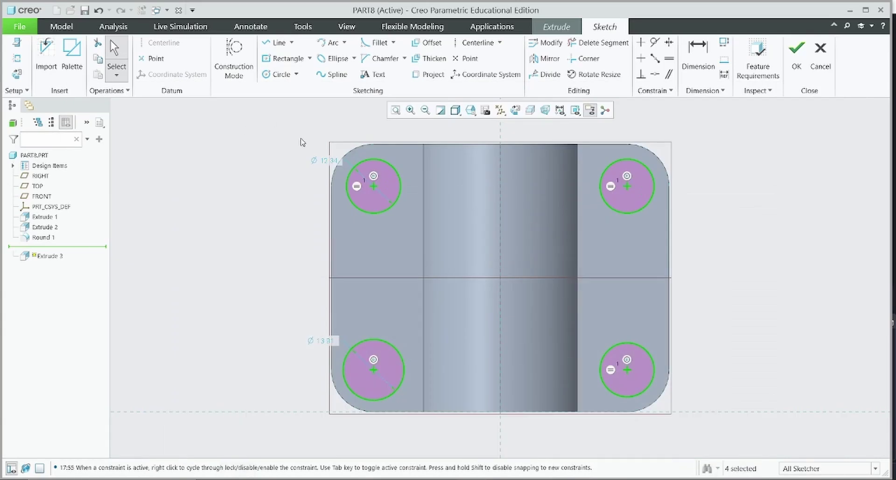
double_click(325, 161)
text(10)
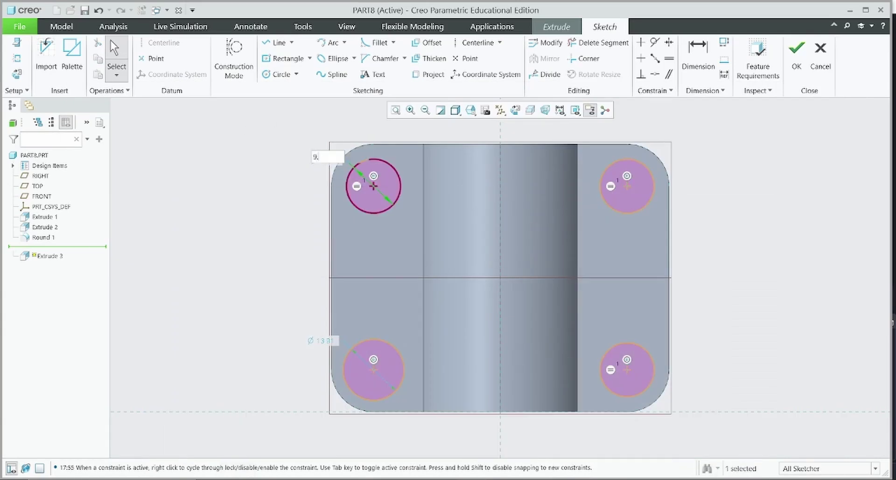
key(Return)
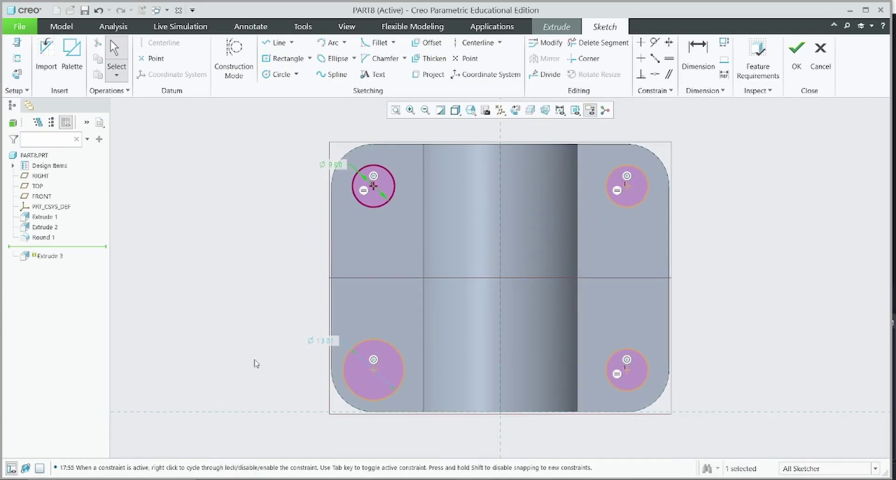
double_click(321, 344)
text(9.6)
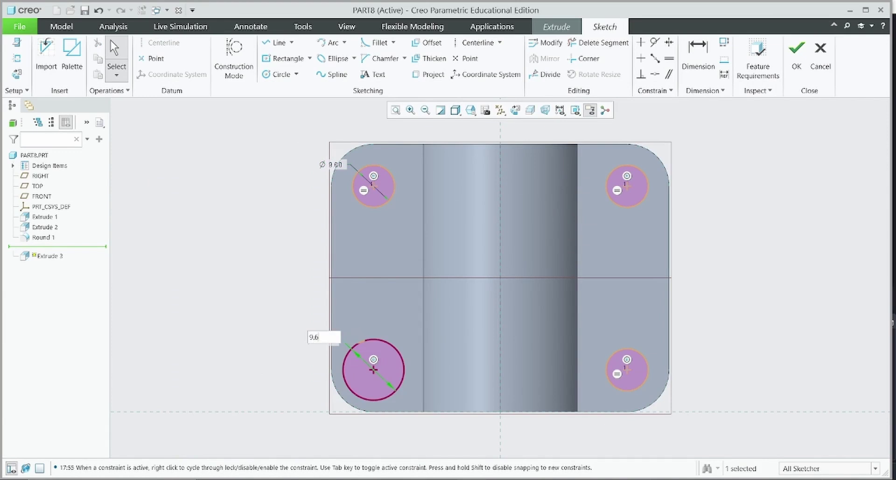
key(Return)
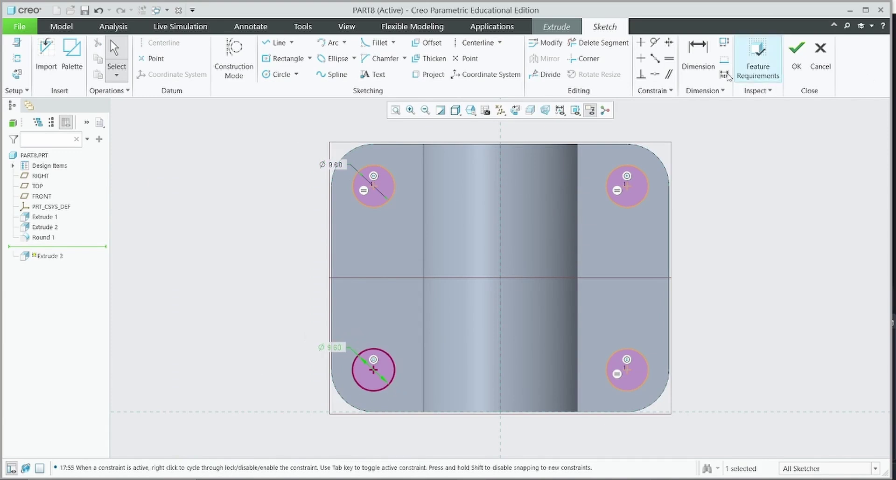
Step: Finish the sketch and extrude the circles as a Through All cut, with material removed and the direction flipped into the plate
click(796, 66)
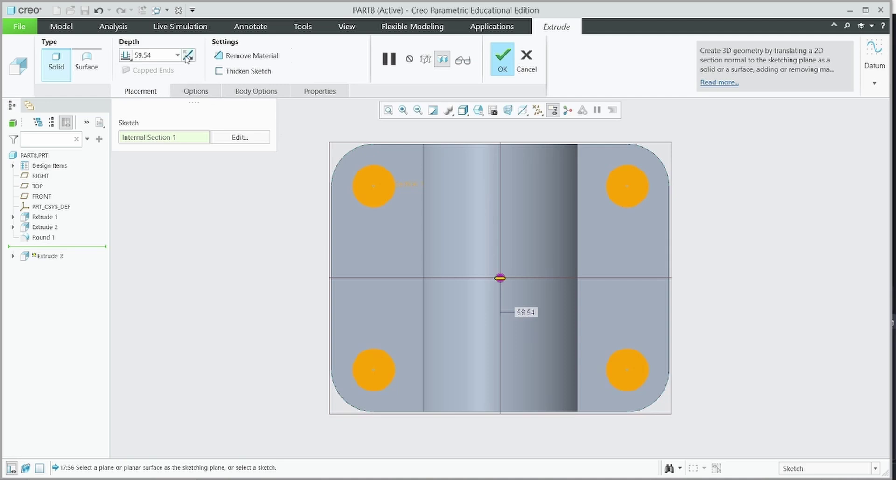
click(127, 55)
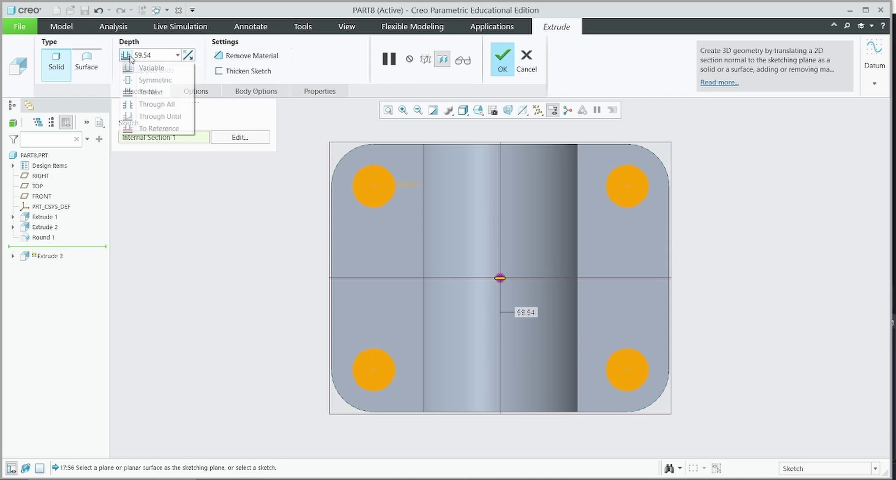
click(158, 105)
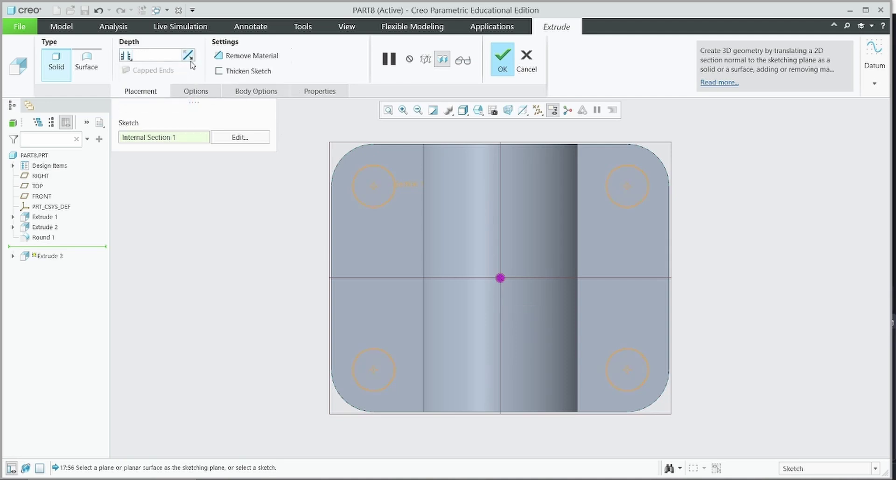
click(248, 56)
middle_drag(247, 189, 286, 180)
click(189, 56)
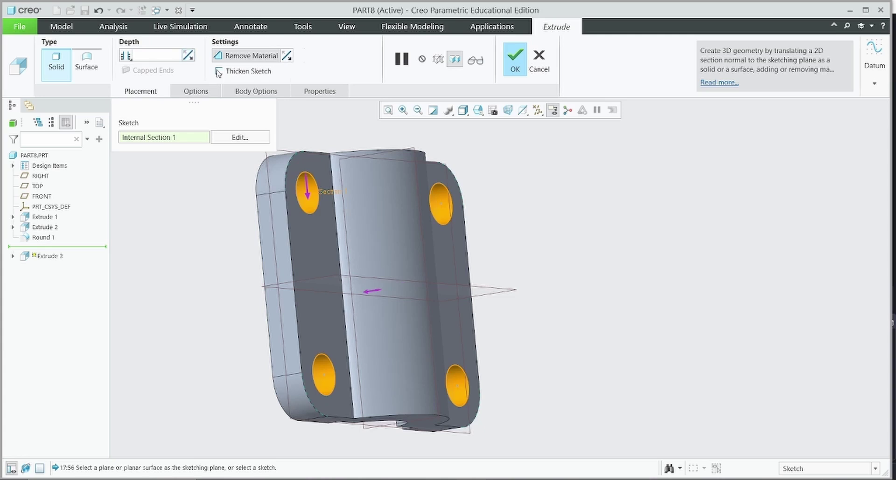
click(514, 68)
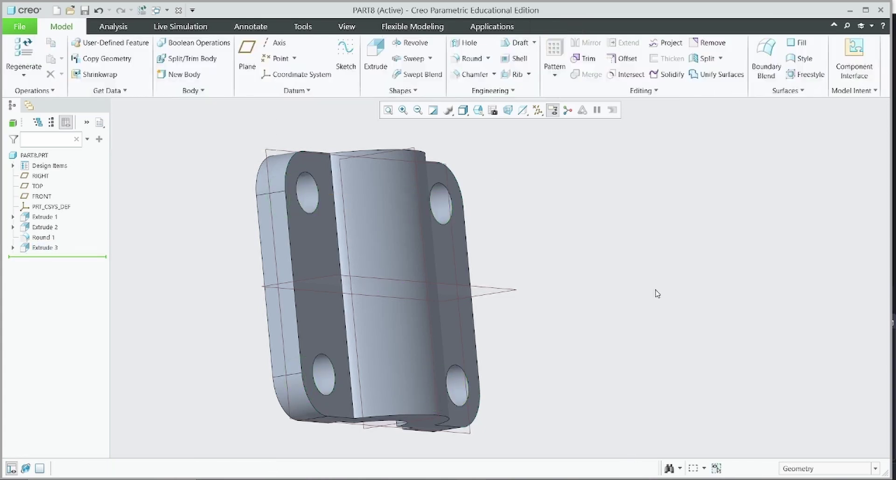
Step: Check the overall height in the reference drawing and start a datum plane offset 45 from the underside of the base plate
click(387, 111)
key(alt+Tab)
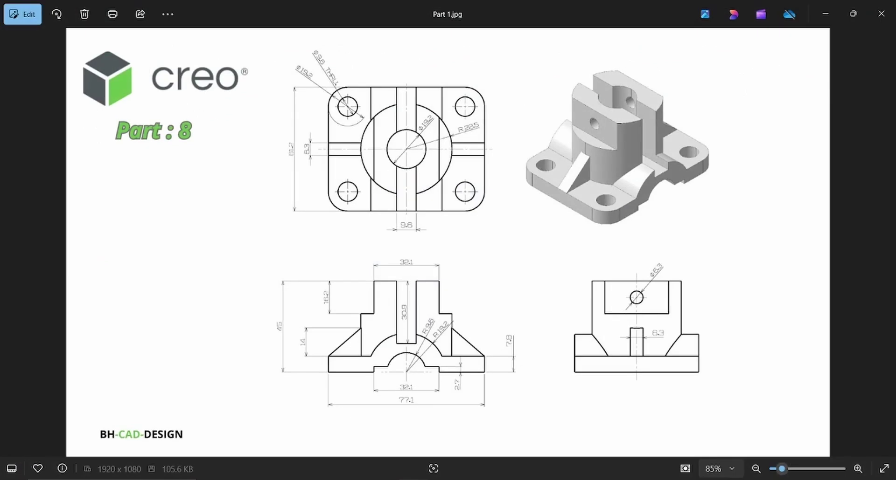
key(alt+Tab)
click(247, 55)
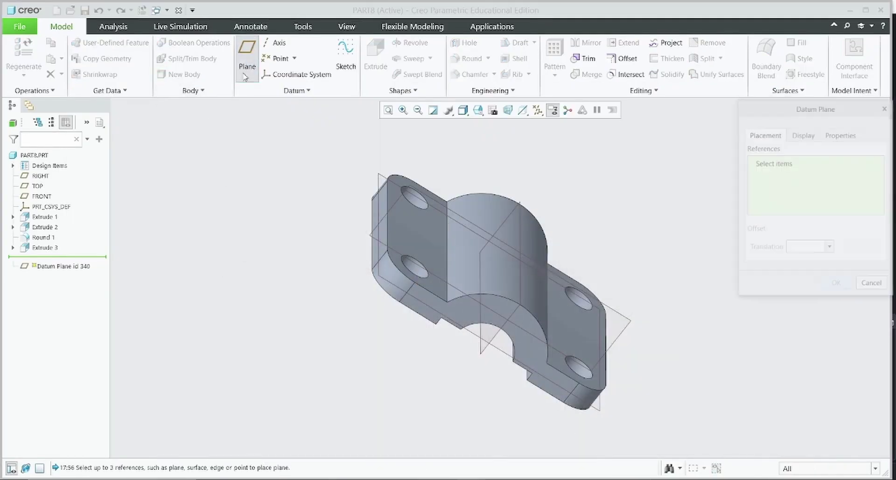
middle_drag(298, 278, 322, 293)
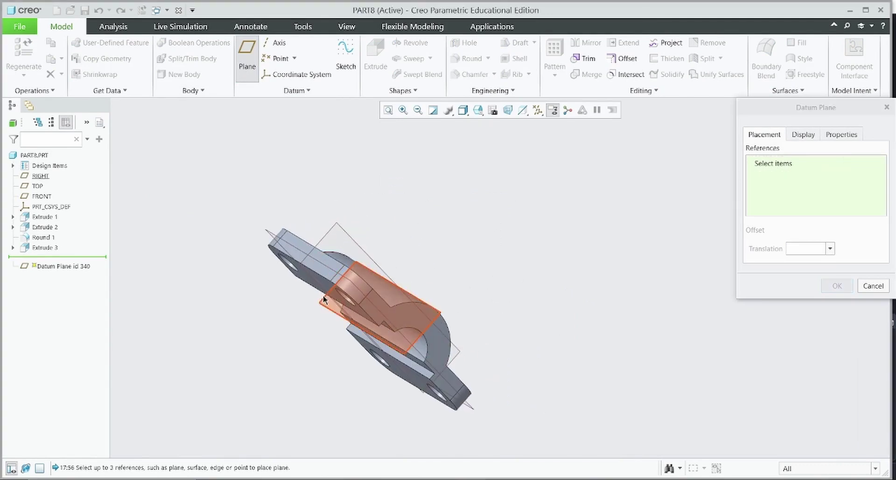
click(327, 292)
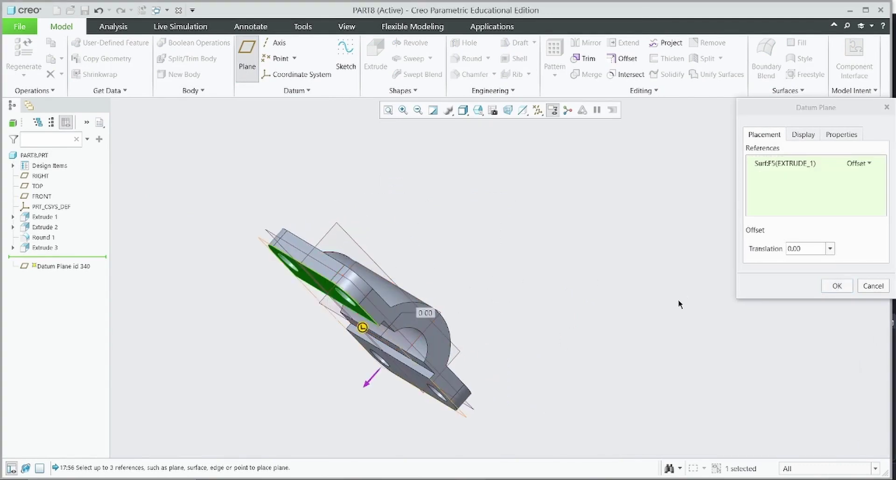
click(810, 250)
text(45)
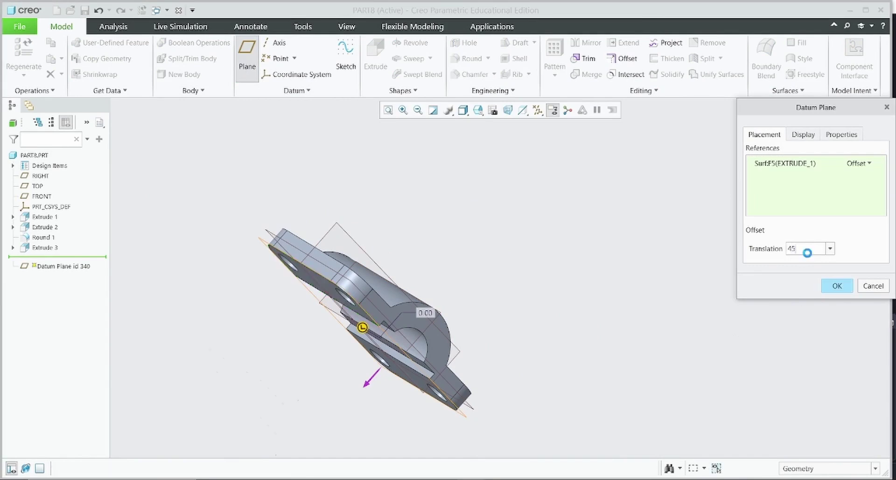
key(Return)
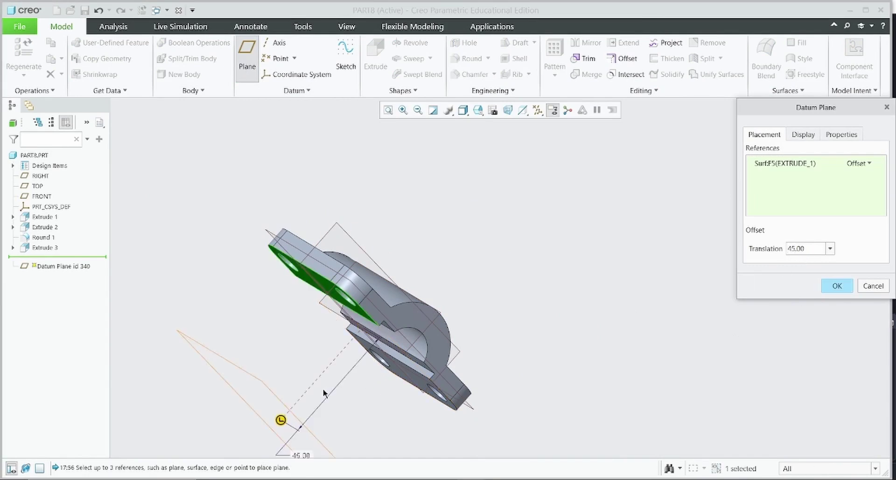
Step: Move the datum plane to the arch side of the base plate, set its offset to 45, and create it
scroll(304, 417, up, 2)
drag(290, 423, 409, 288)
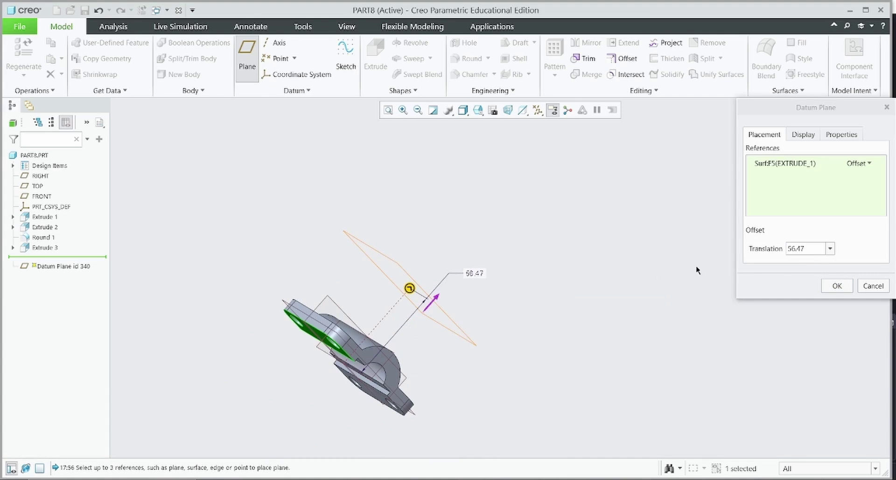
double_click(810, 249)
text(45)
key(Return)
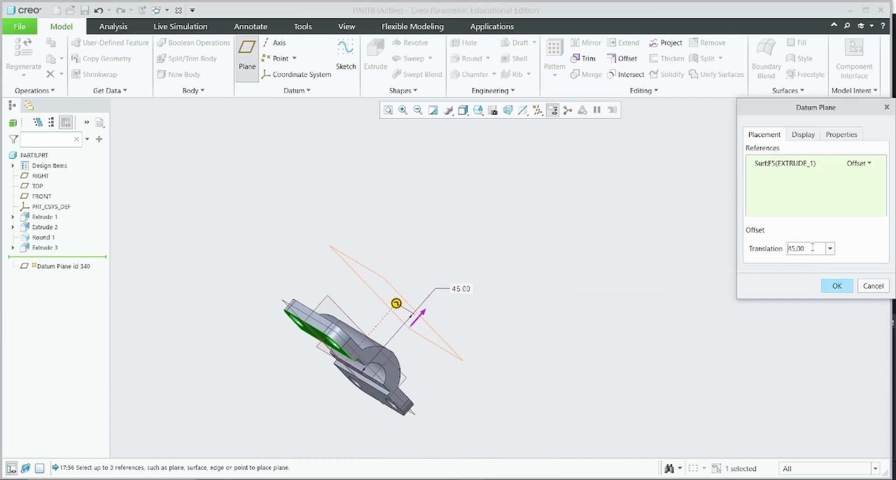
click(839, 288)
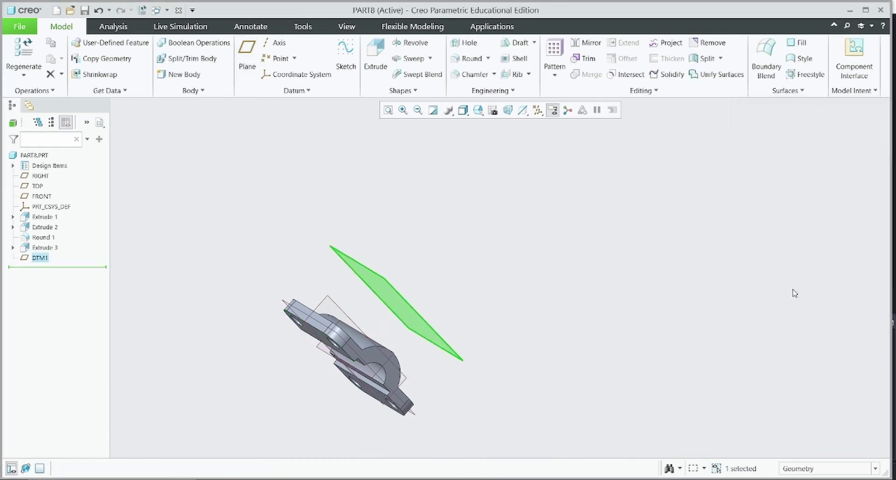
Step: Start an Extrude sketch on the new datum plane and draw a horizontal centerline through the middle of the plate
click(528, 270)
click(375, 53)
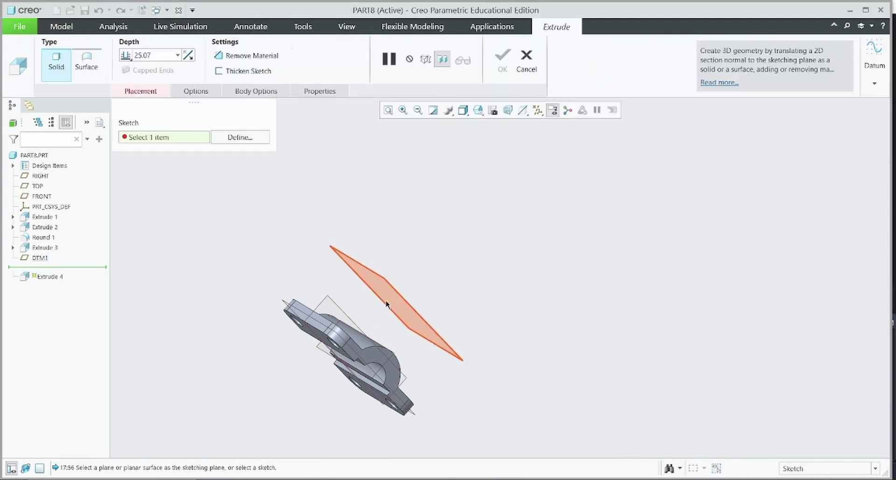
click(386, 301)
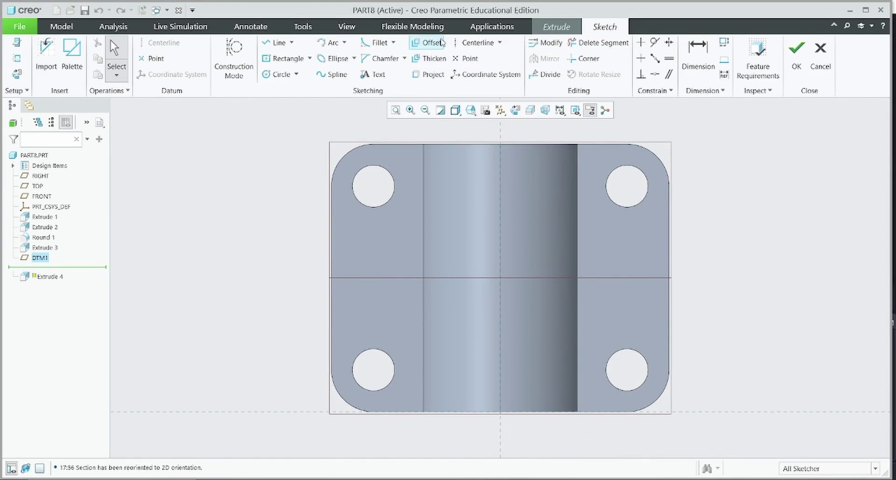
click(468, 47)
click(331, 278)
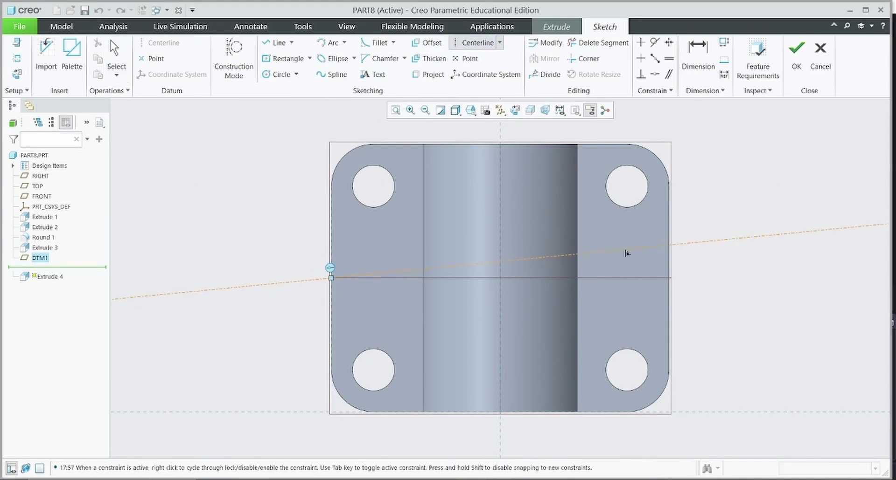
click(646, 278)
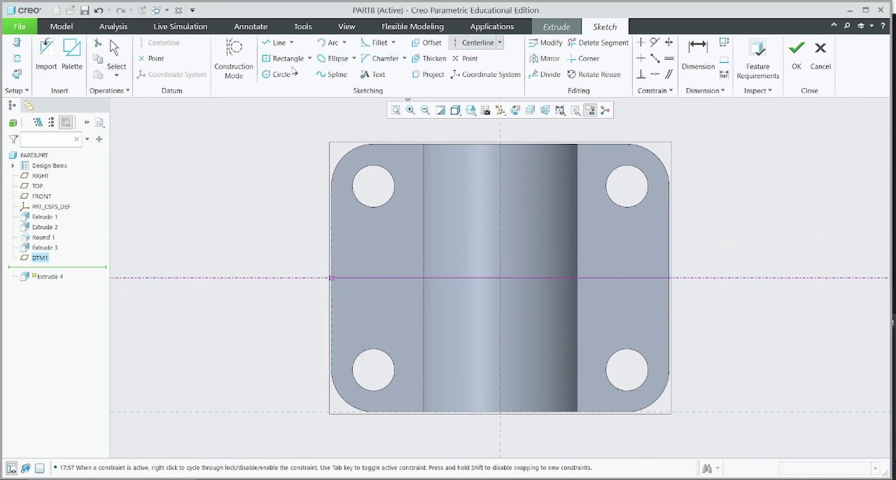
Step: Draw a circle centred on the plate, at the crossing of the centerline and the vertical reference, and set its diameter to 45
click(278, 73)
click(500, 279)
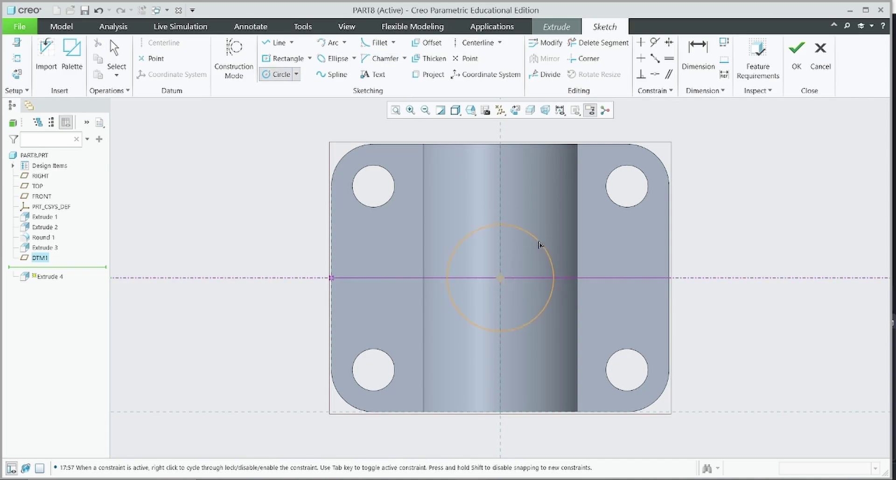
click(544, 238)
middle_click(712, 238)
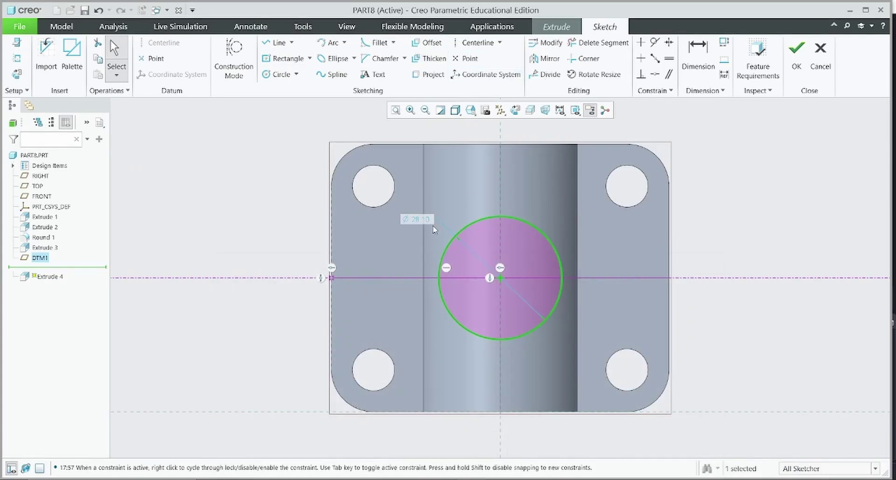
double_click(416, 220)
text(45)
key(Return)
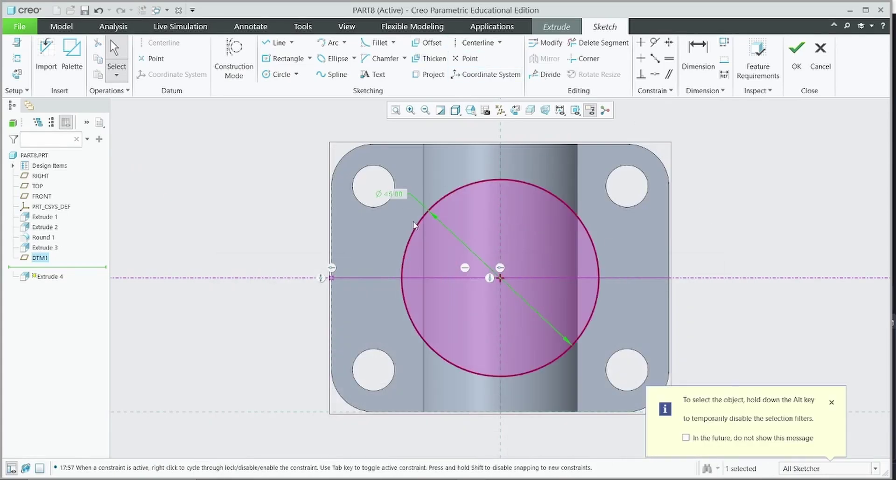
click(831, 403)
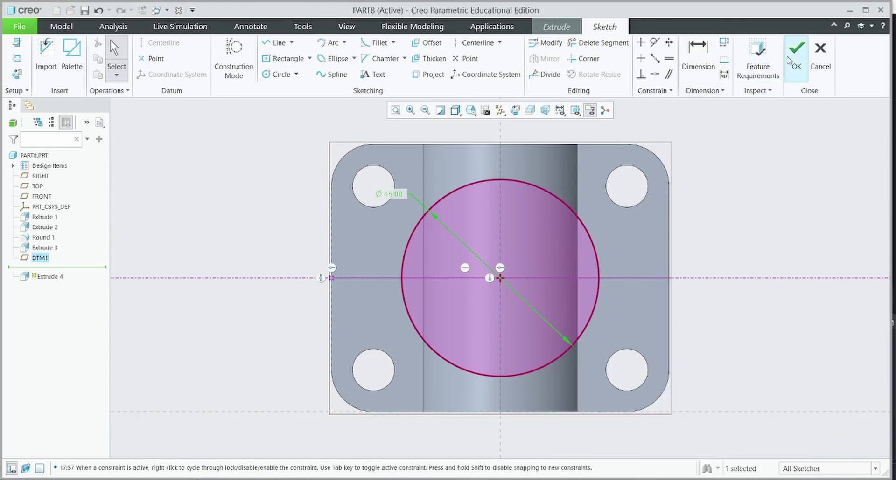
Step: Finish the sketch and extrude the circle as a solid with To Next depth, with the direction flipped toward the base plate
click(796, 55)
click(127, 55)
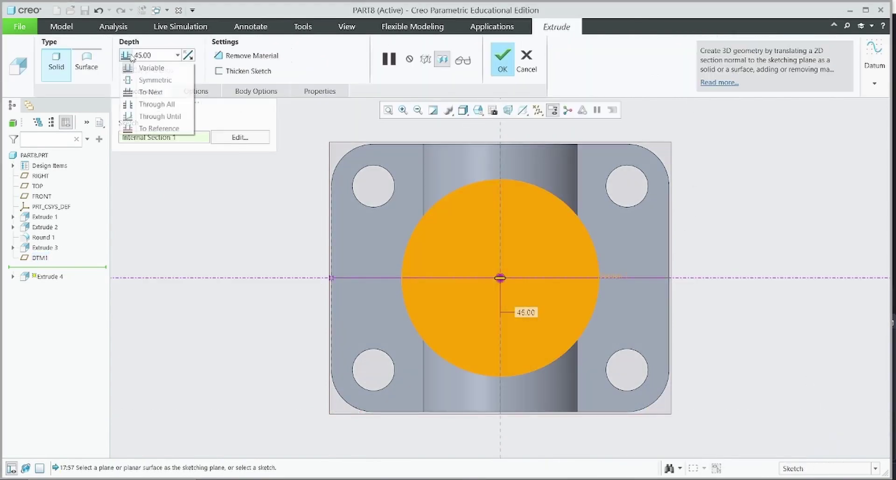
click(158, 96)
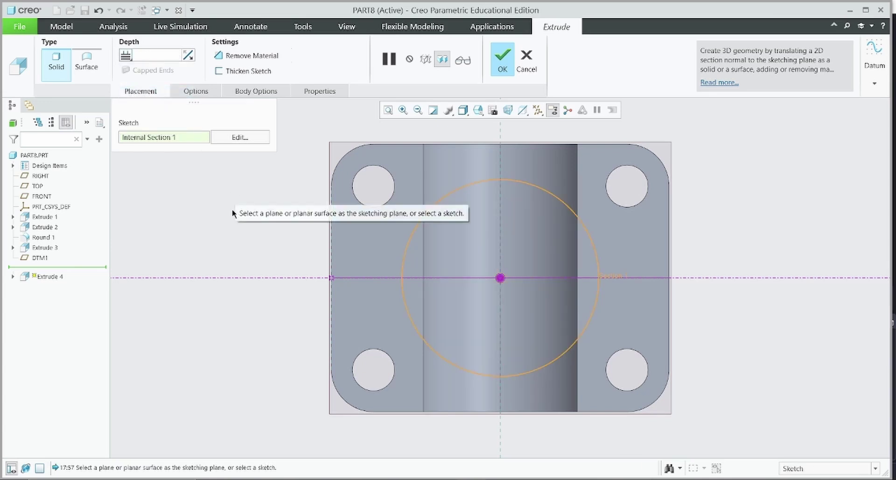
key(ctrl+d)
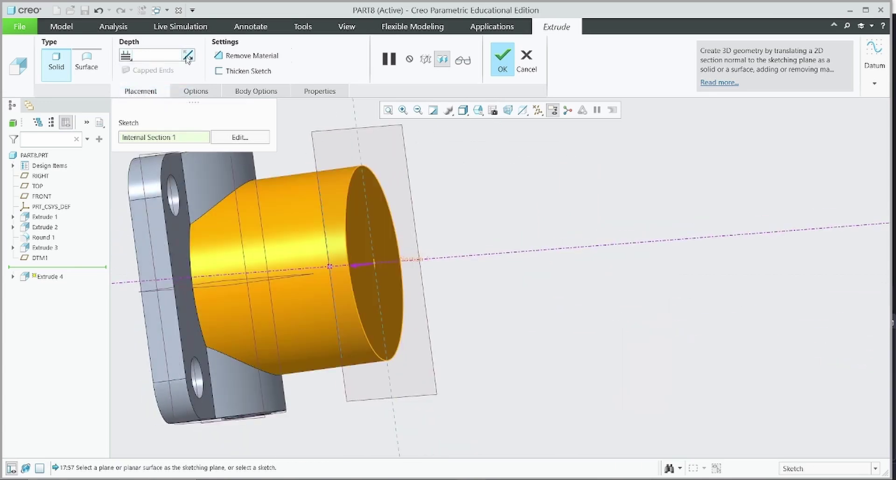
click(502, 65)
click(569, 292)
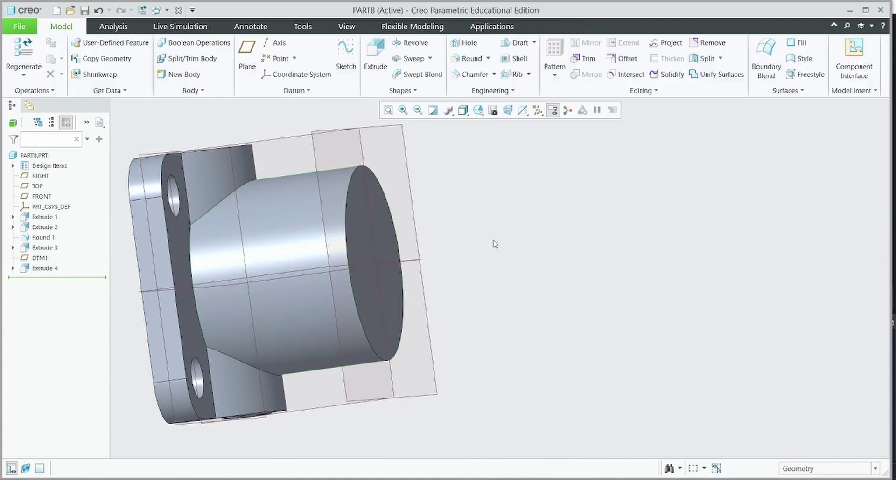
Step: Start a new Extrude sketch on the flat end face of the cylindrical boss, viewed square to the sketch plane
middle_drag(570, 292, 629, 336)
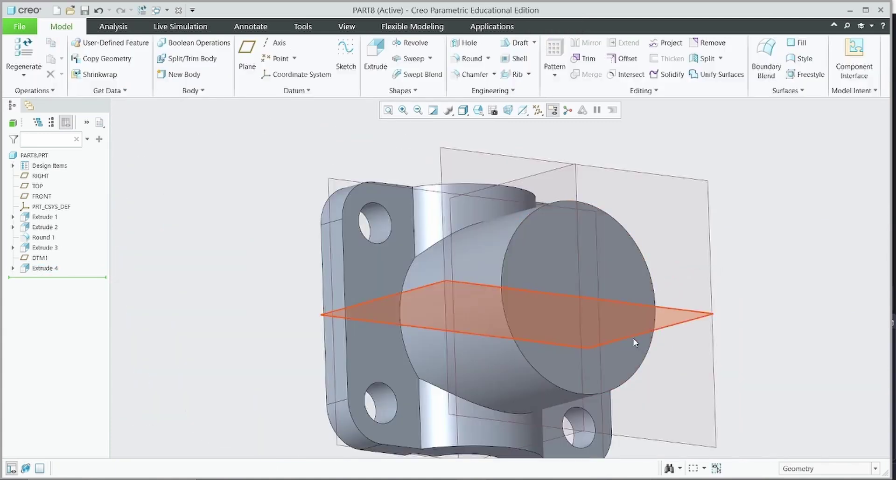
middle_drag(610, 261, 644, 308)
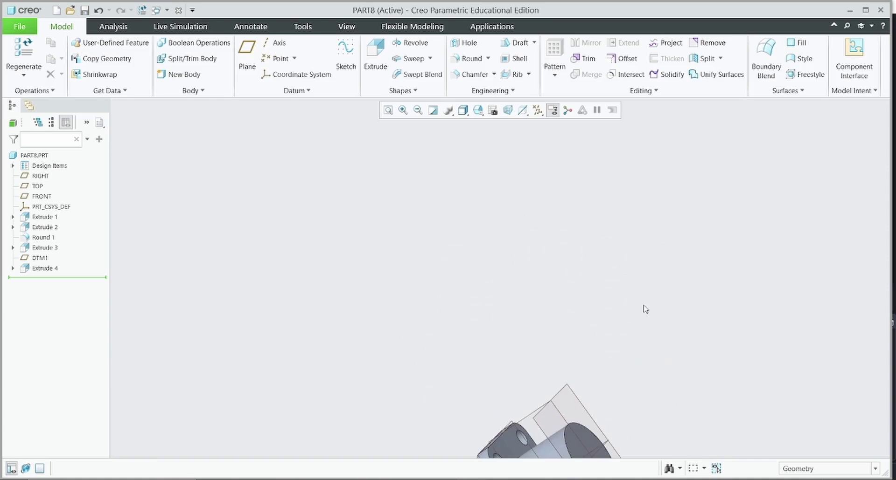
click(388, 110)
mouse_move(348, 336)
middle_down()
mouse_move(385, 345)
mouse_move(349, 343)
mouse_move(351, 356)
mouse_move(343, 341)
middle_up()
middle_drag(531, 376, 620, 302)
shift+middle_drag(702, 334, 617, 329)
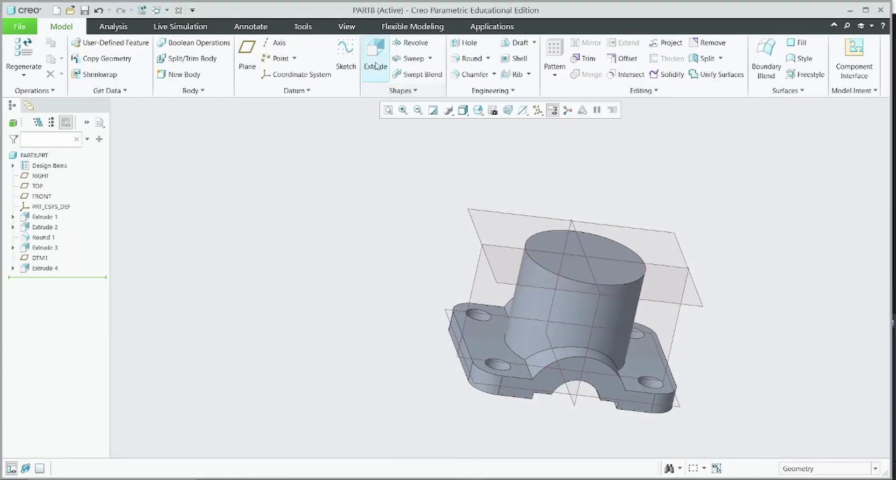
click(376, 56)
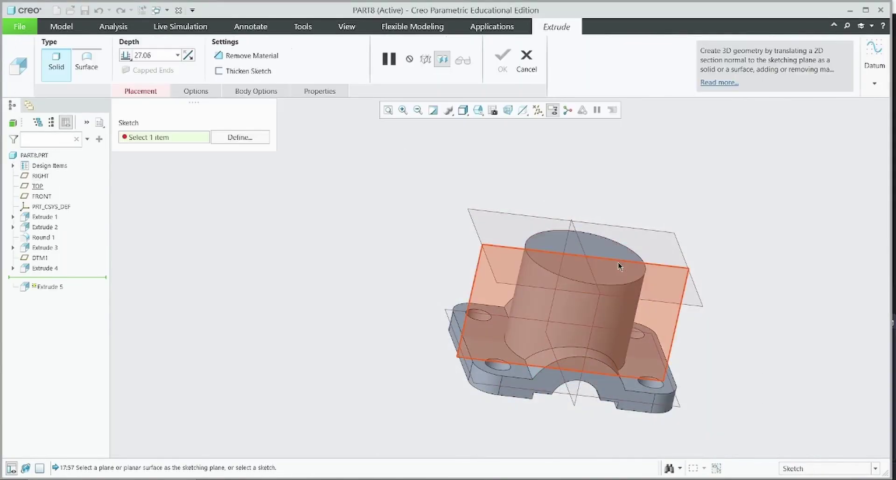
click(614, 246)
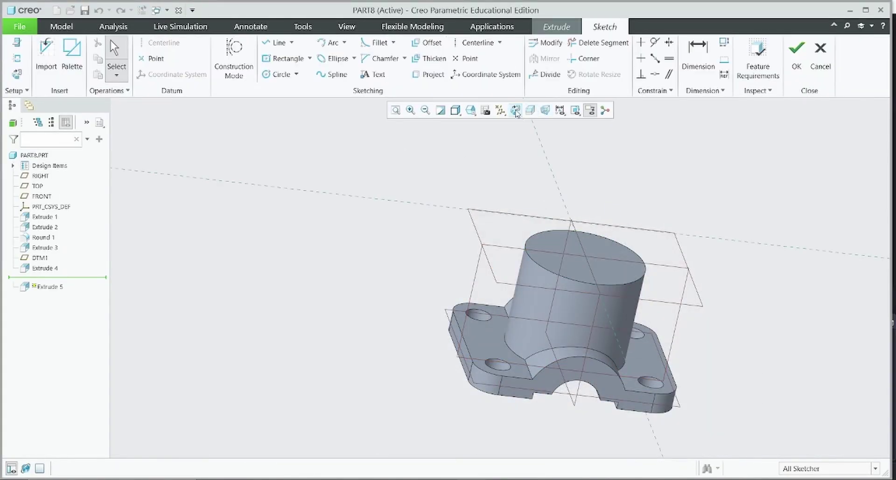
click(515, 110)
Step: Draw a circle concentric with the boss and set its diameter to 19.2
click(279, 74)
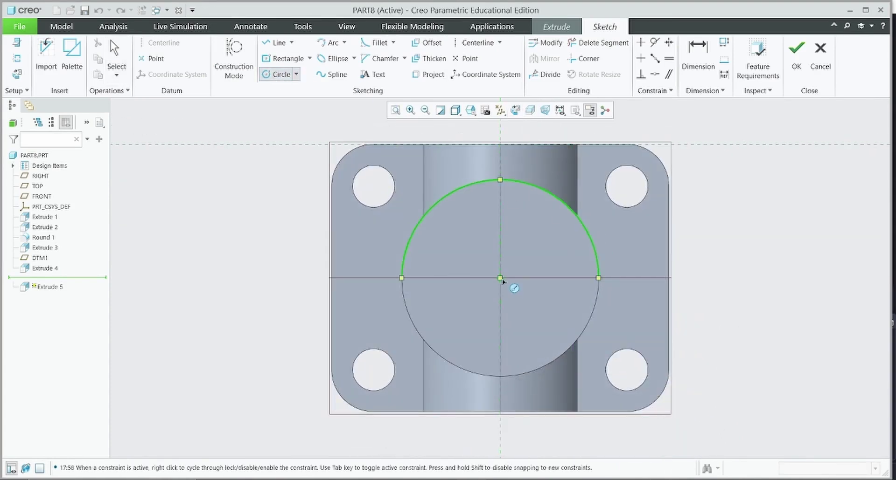
click(550, 248)
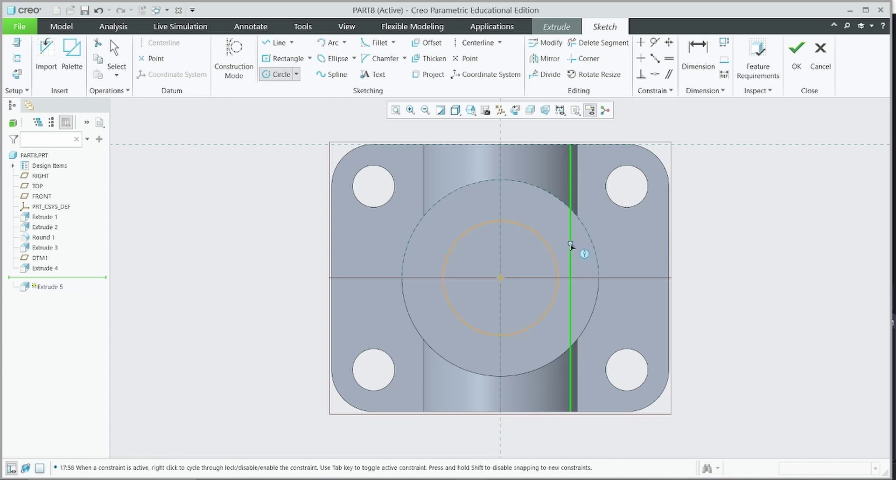
middle_click(573, 248)
double_click(428, 226)
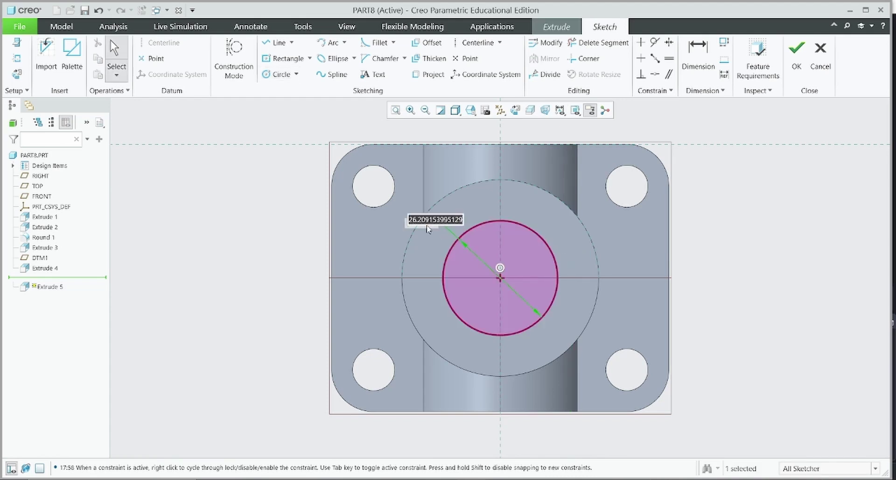
text(19)
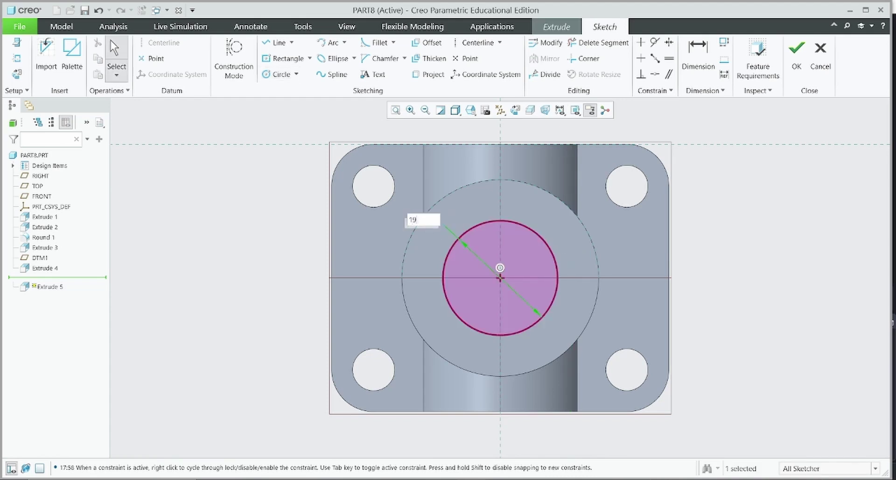
text(.2)
key(Return)
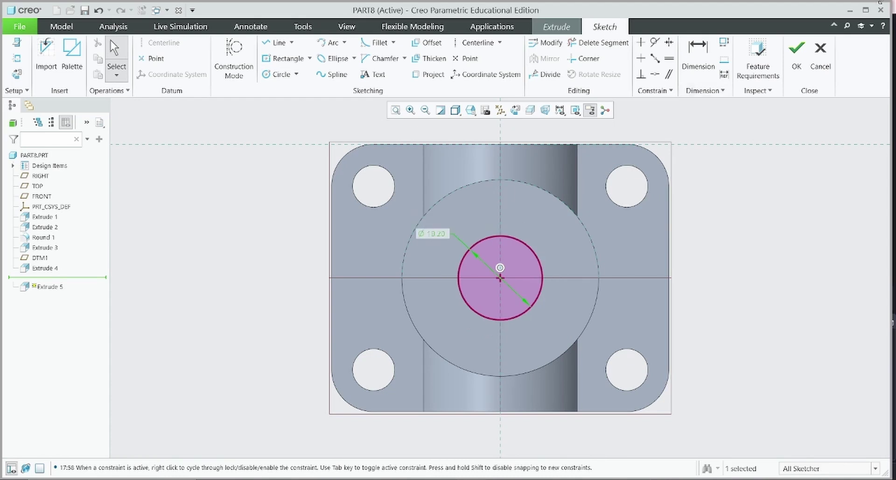
Step: Finish the sketch and extrude the circle as a Through All cut, with material removed and the direction flipped into the boss
click(796, 51)
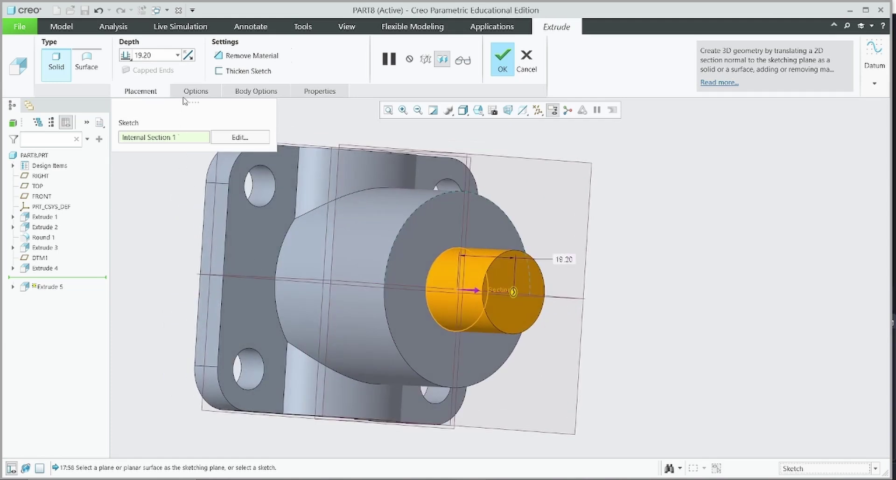
click(227, 57)
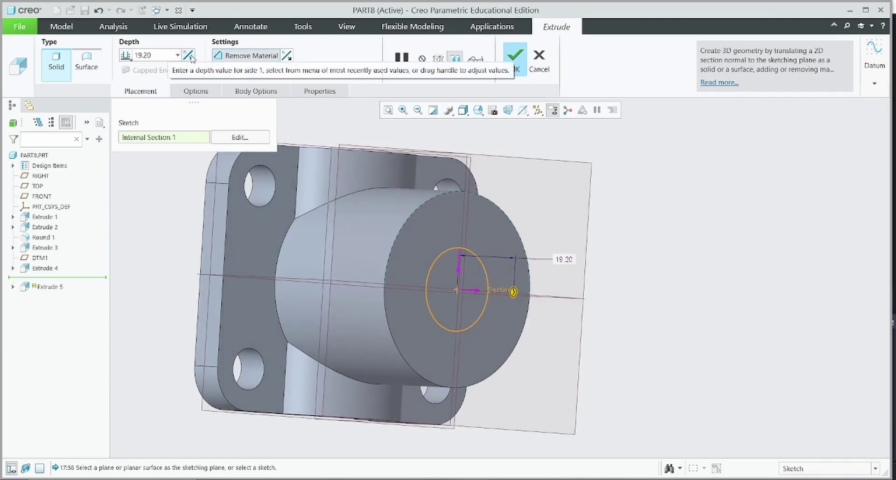
click(125, 55)
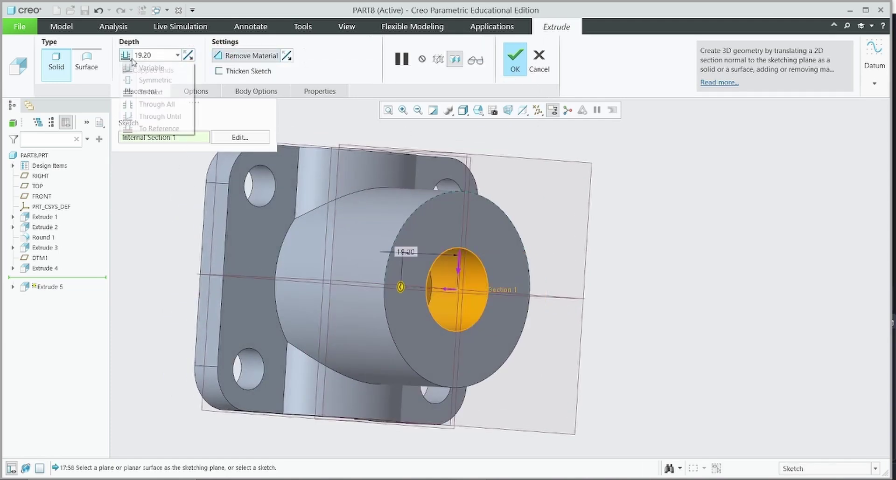
click(150, 100)
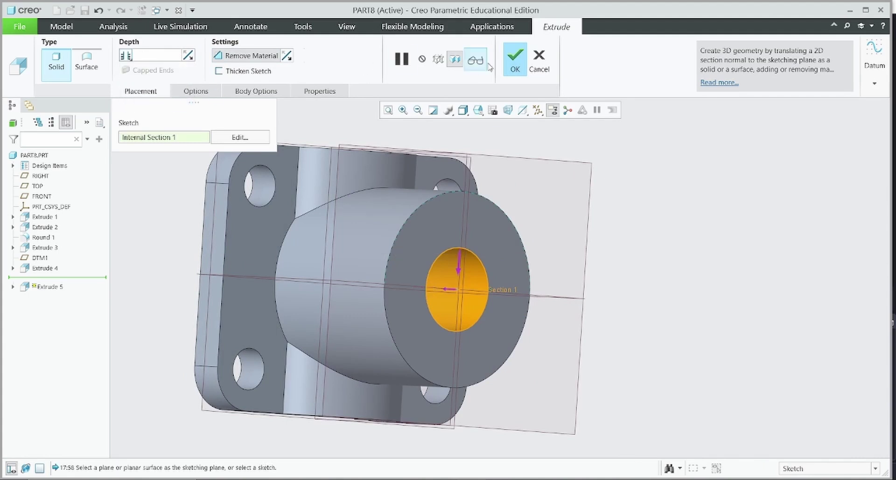
click(515, 59)
Step: Start an Extrude sketch on datum plane DTM1 and draw a circle coincident with the outer edge of the boss
mouse_move(674, 302)
middle_down()
mouse_move(625, 282)
mouse_move(639, 353)
mouse_move(588, 320)
mouse_move(574, 367)
mouse_move(455, 370)
mouse_move(463, 410)
mouse_move(456, 383)
mouse_move(449, 398)
middle_up()
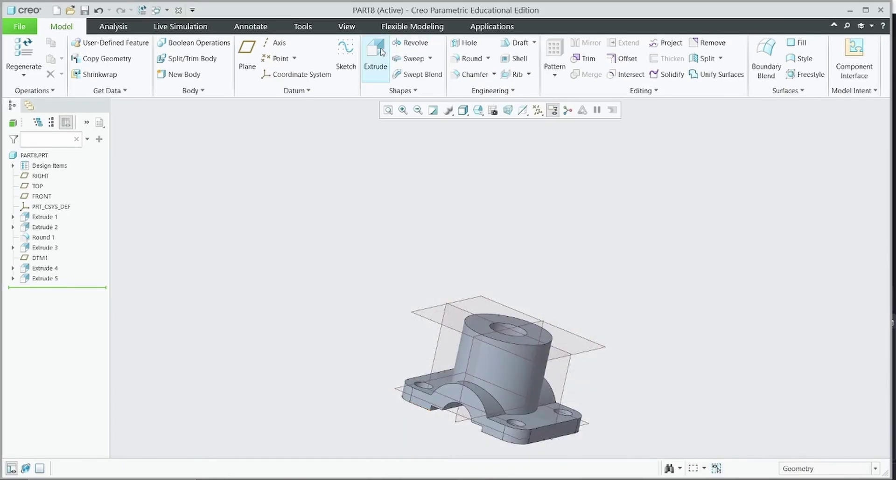
click(381, 53)
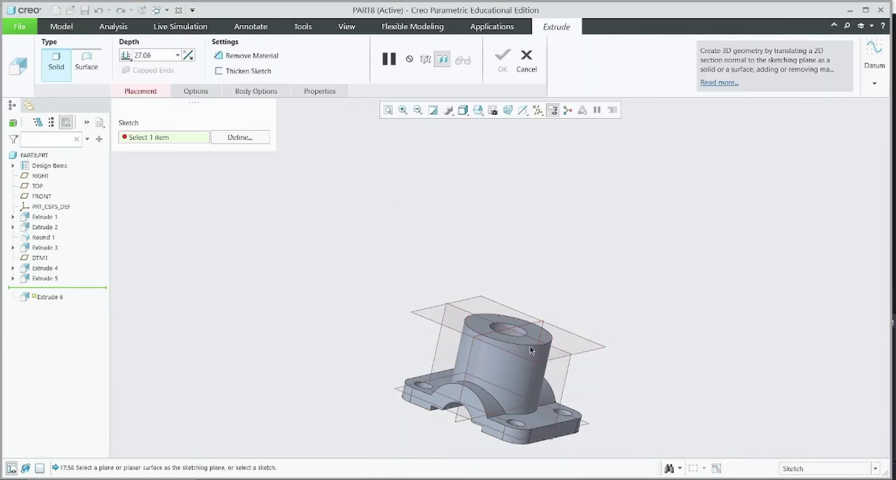
click(517, 310)
click(514, 111)
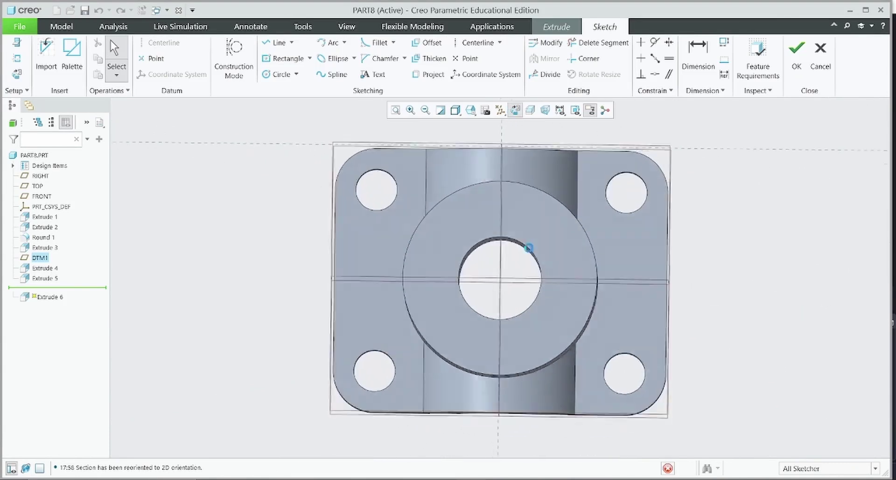
click(280, 74)
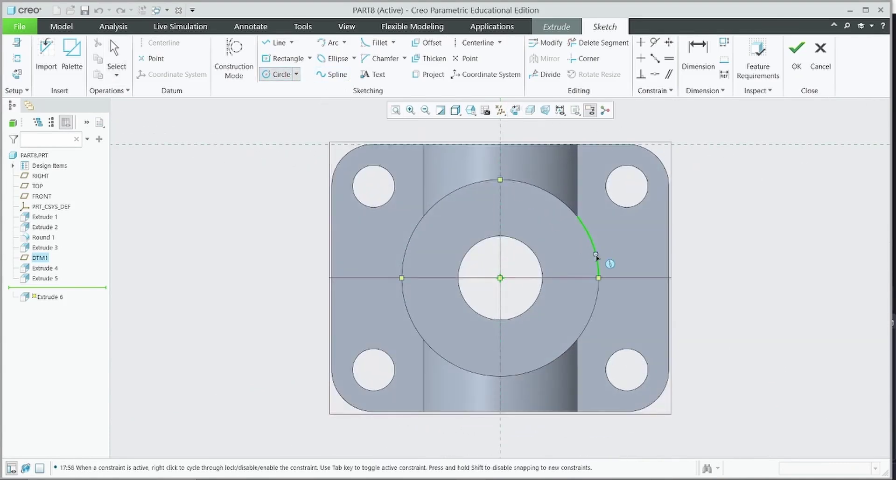
click(500, 279)
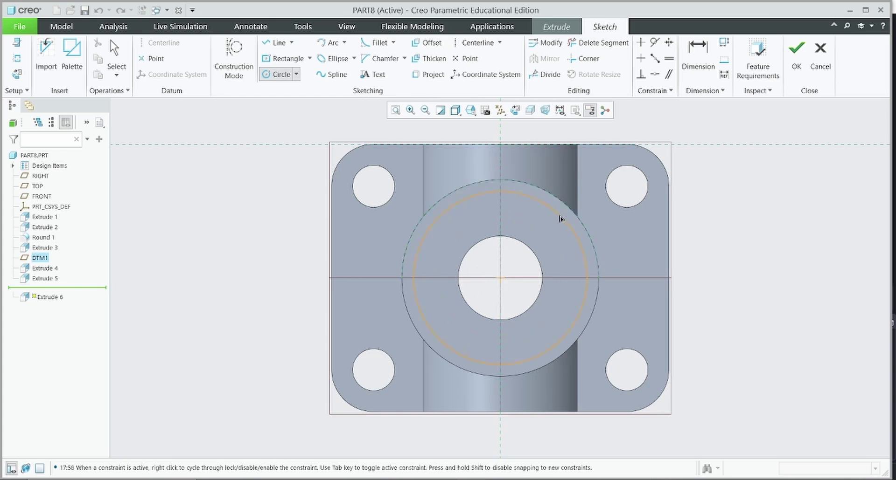
click(569, 210)
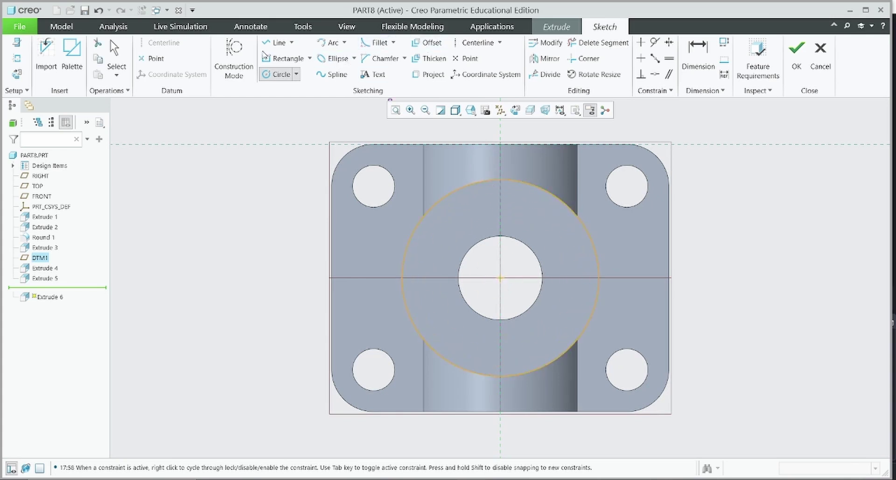
Step: Draw two vertical lines across the circle, one on each side of the central hole, with their ends on the circle
click(278, 42)
click(437, 204)
click(441, 354)
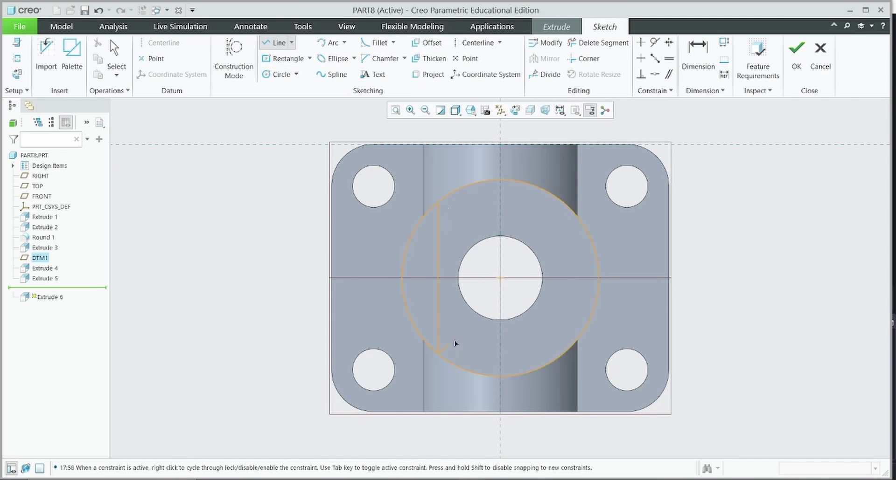
middle_click(564, 205)
click(563, 205)
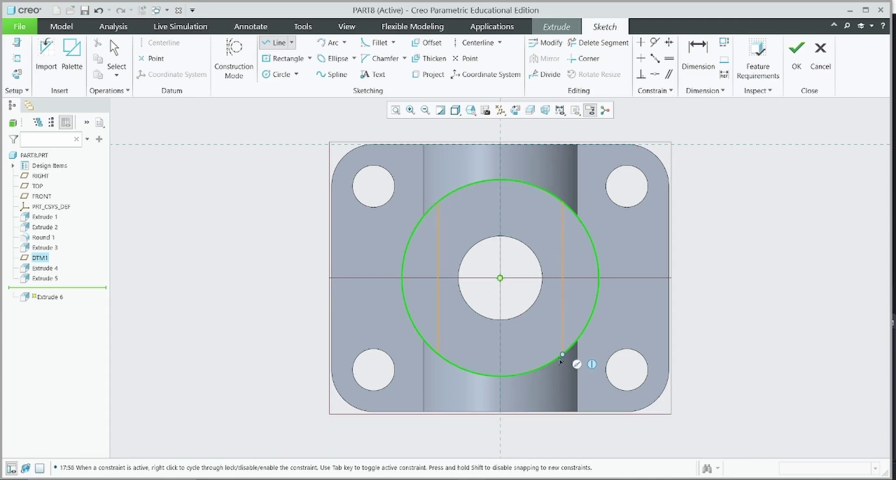
click(560, 358)
middle_click(559, 359)
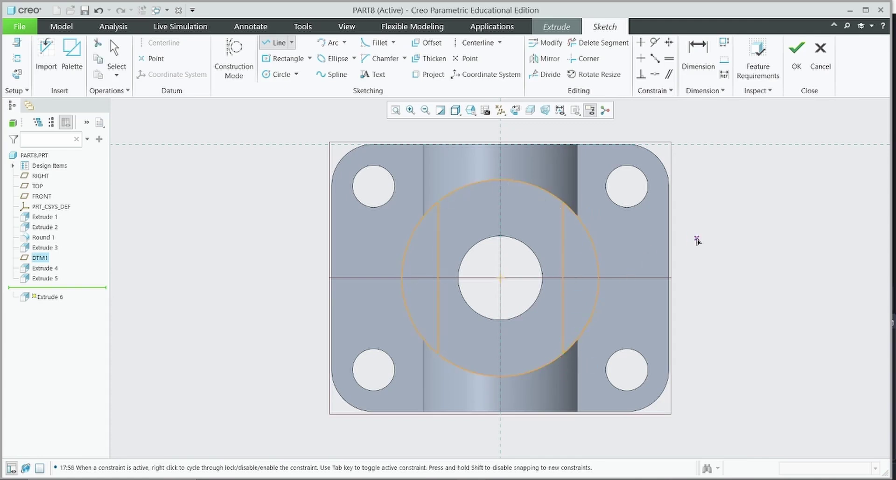
middle_click(703, 242)
Step: Dimension the distance between the two vertical sketch lines and set it to the reference drawing's 32.1
click(698, 53)
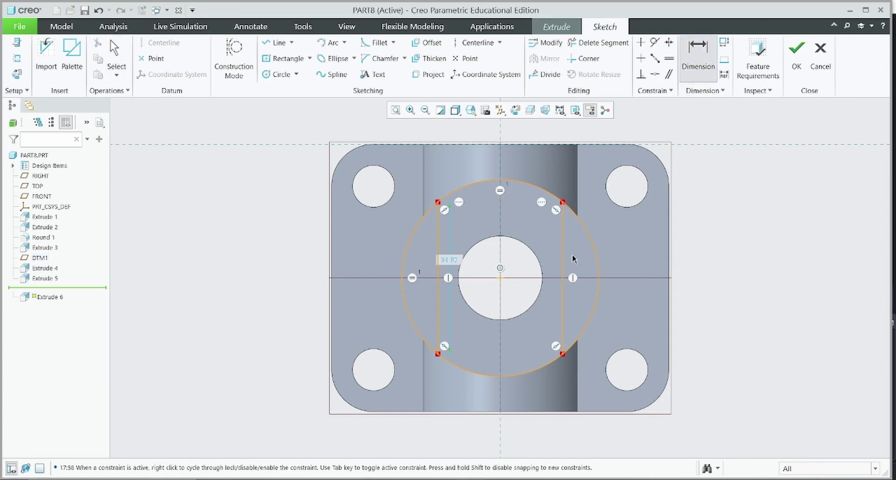
click(439, 241)
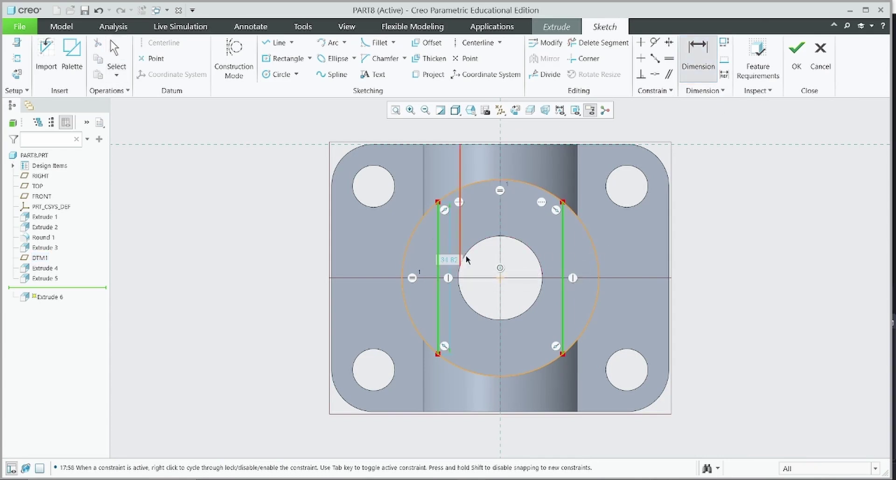
middle_click(747, 239)
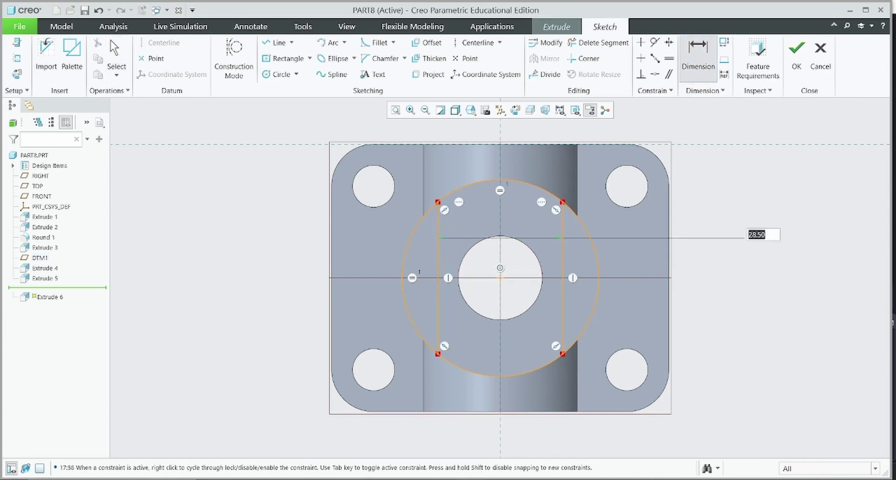
key(alt+Tab)
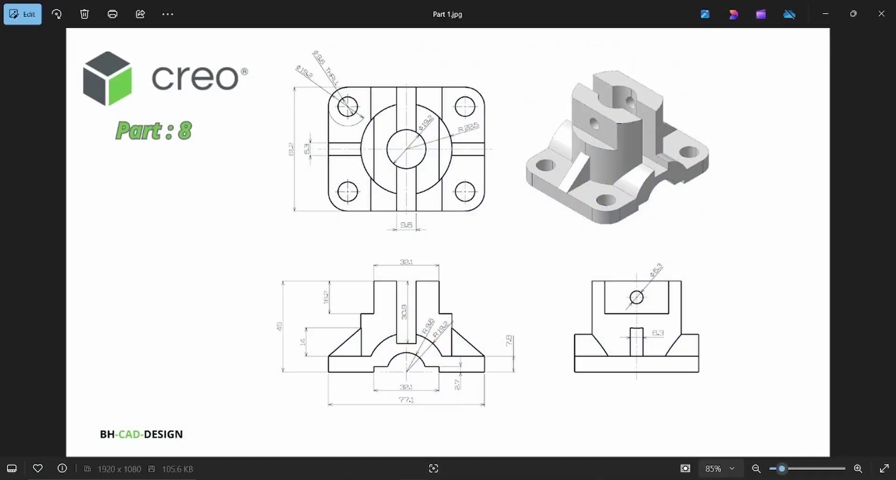
key(alt+Tab)
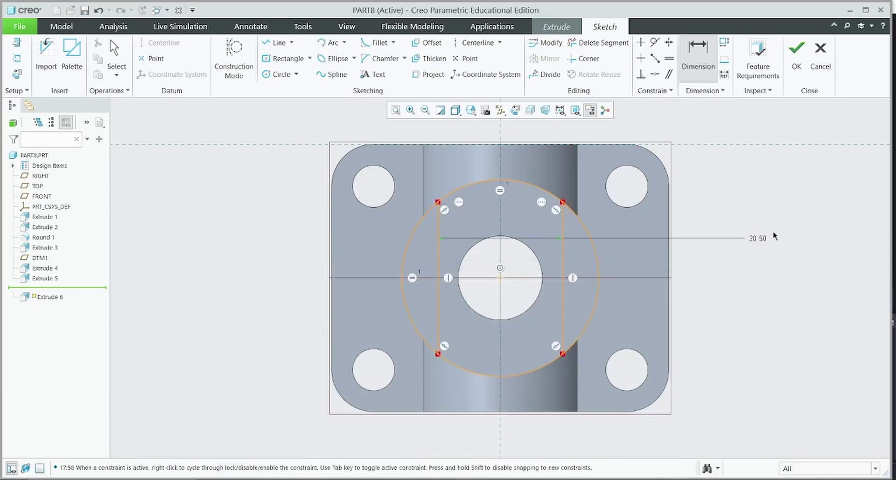
double_click(758, 239)
text(32.1)
key(Return)
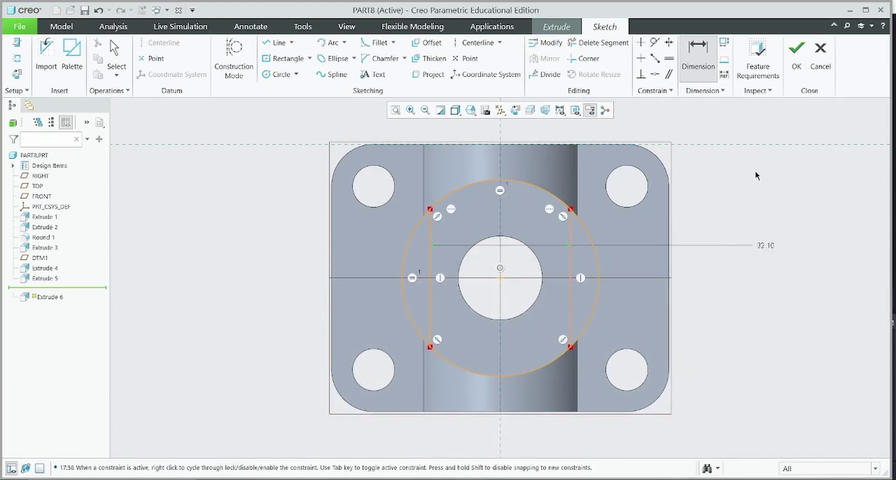
Step: Trim away the circle's upper and lower arcs between the two vertical lines, leaving the two side segments
click(597, 42)
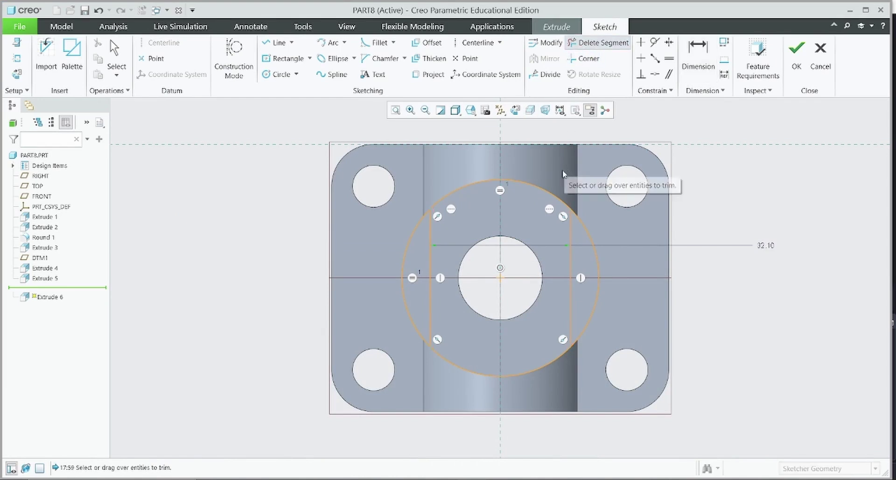
click(532, 186)
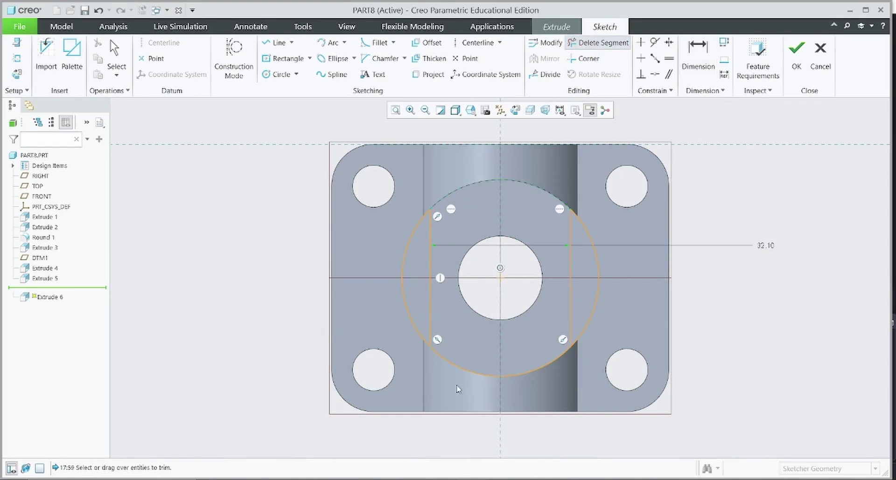
click(545, 366)
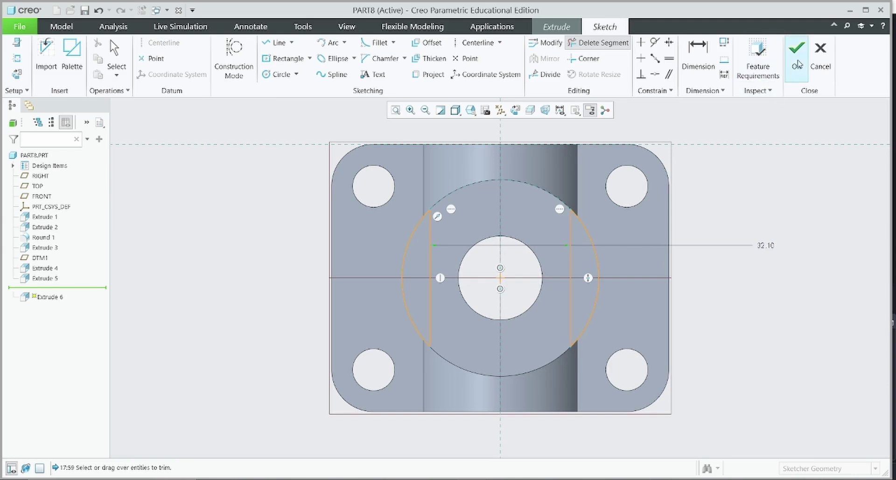
Step: Finish the sketch and extrude the two side segments as a material-removing cut 16.2 deep
click(796, 65)
click(238, 55)
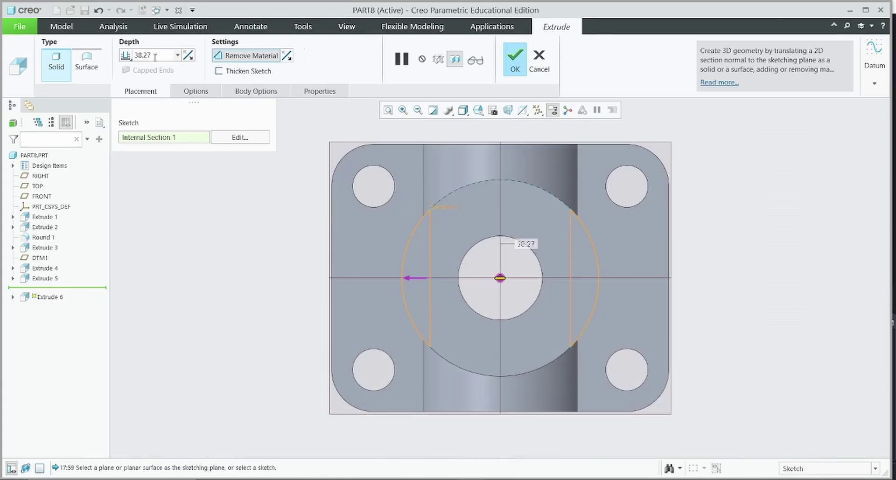
double_click(155, 57)
text(16.2)
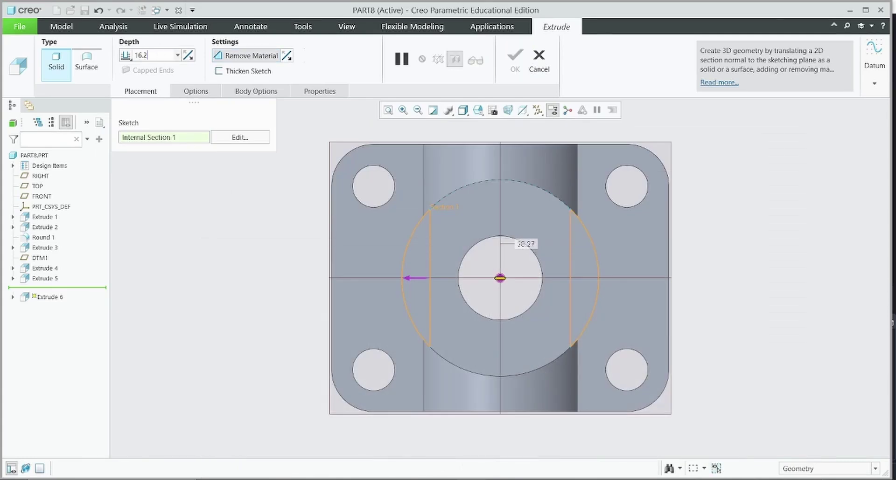
key(Return)
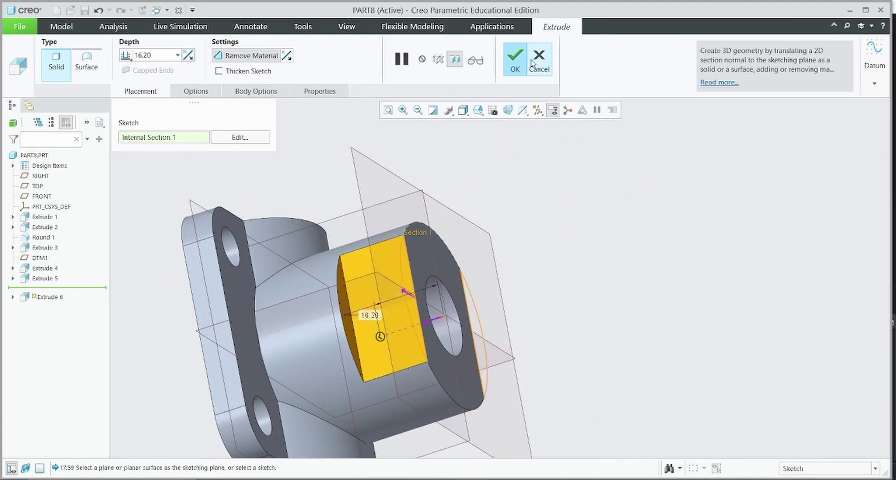
click(522, 60)
Step: Start an Extrude sketch on the boss's side flat and draw a vertical centerline through the middle of the flat
middle_drag(614, 358, 567, 256)
key(alt+Tab)
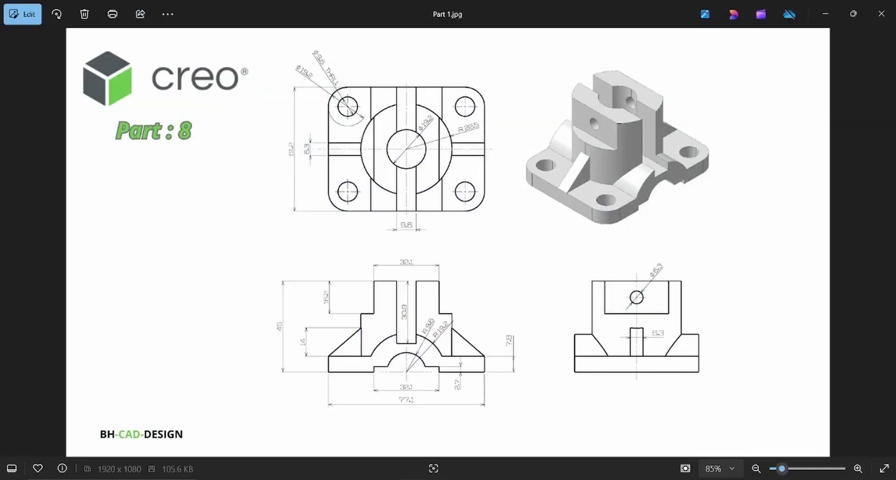
key(alt+Tab)
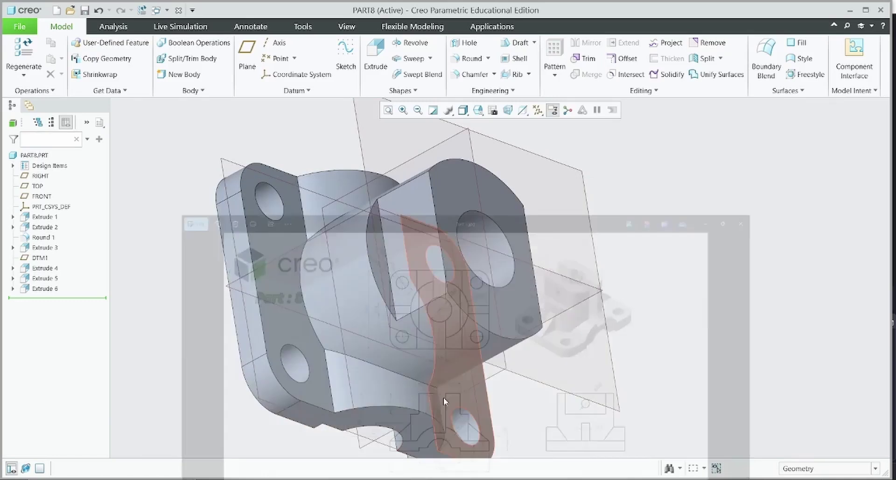
click(375, 59)
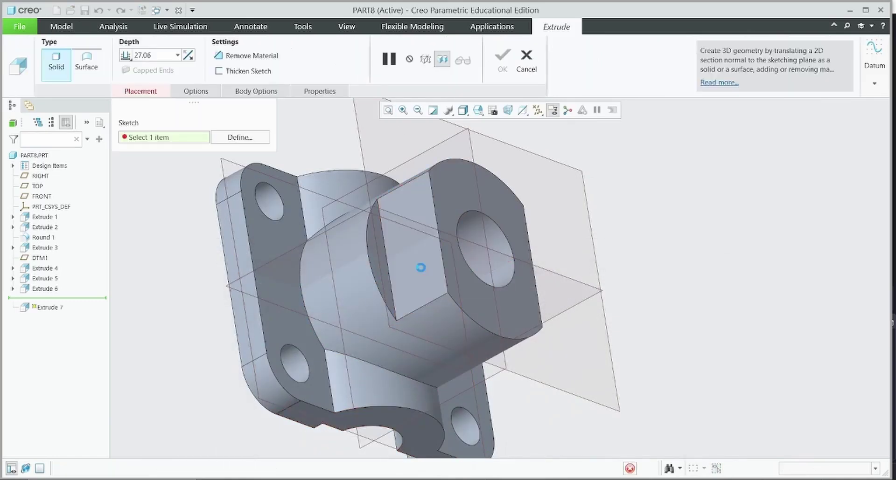
click(423, 272)
click(531, 110)
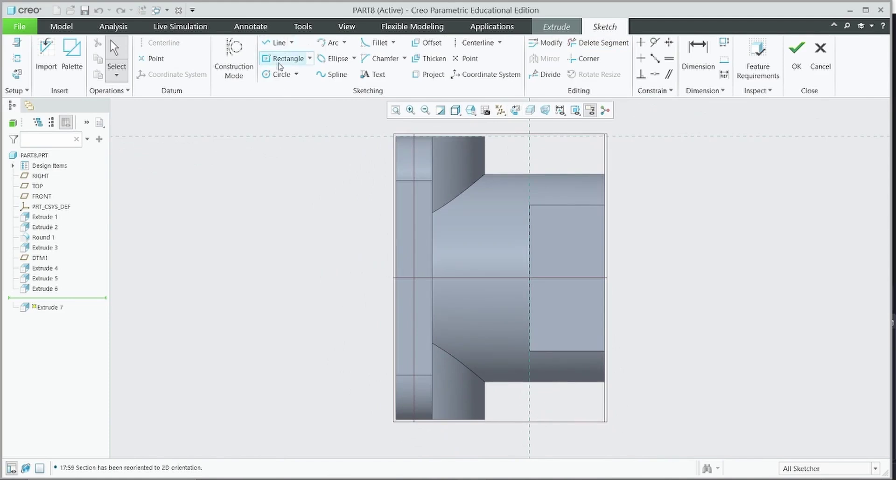
click(471, 48)
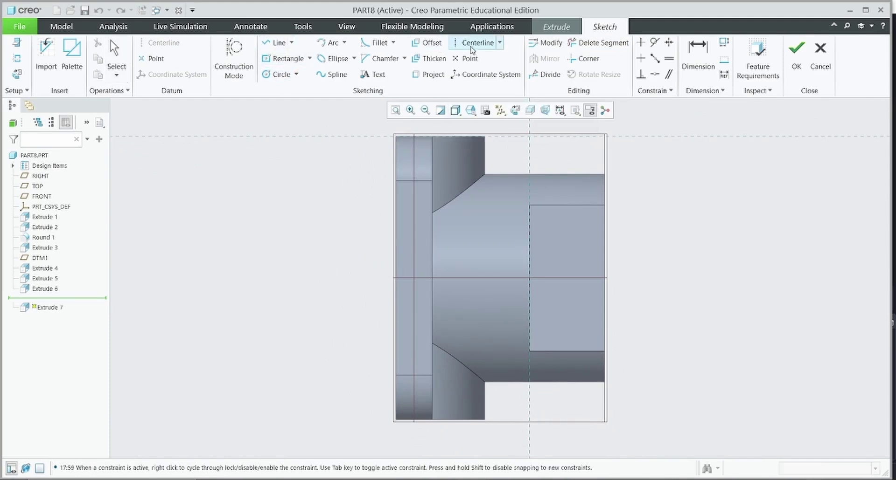
click(568, 363)
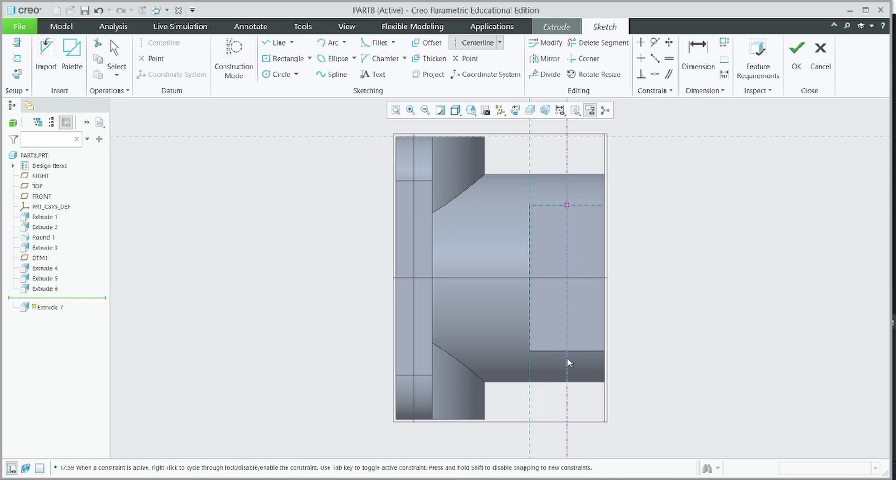
Step: Draw a horizontal centerline along the boss's axis, crossing the vertical centerline on the flat
click(279, 74)
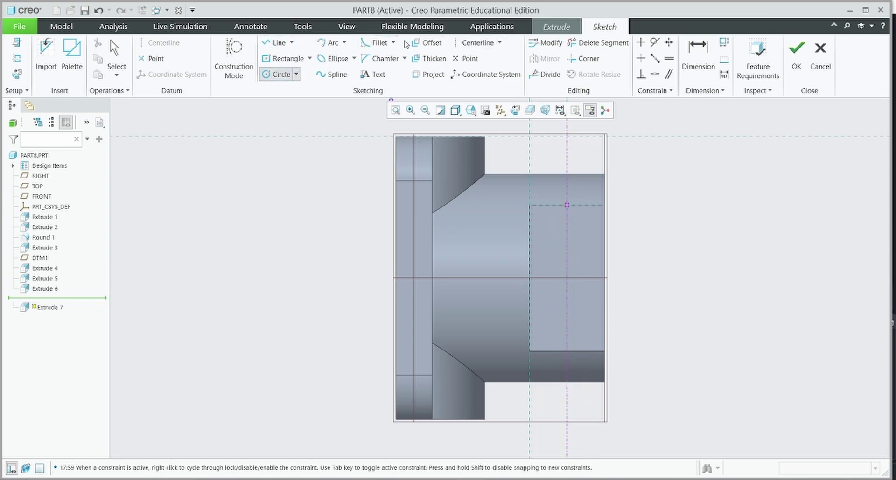
click(476, 42)
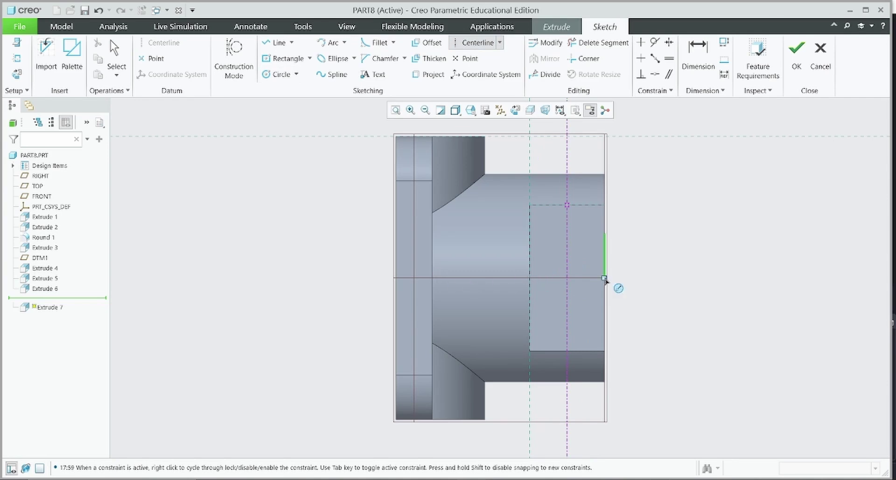
click(606, 279)
click(392, 275)
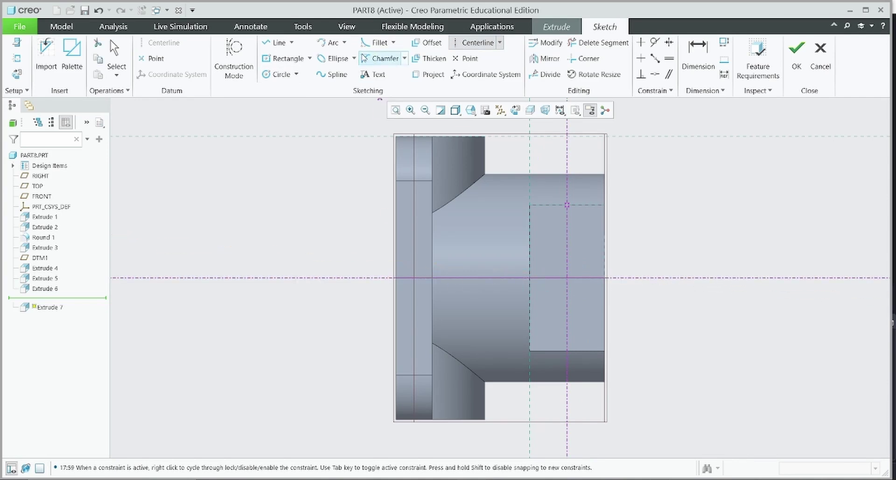
Step: Draw a circle centred on the intersection of the two centerlines and set its diameter to 6.3
click(279, 74)
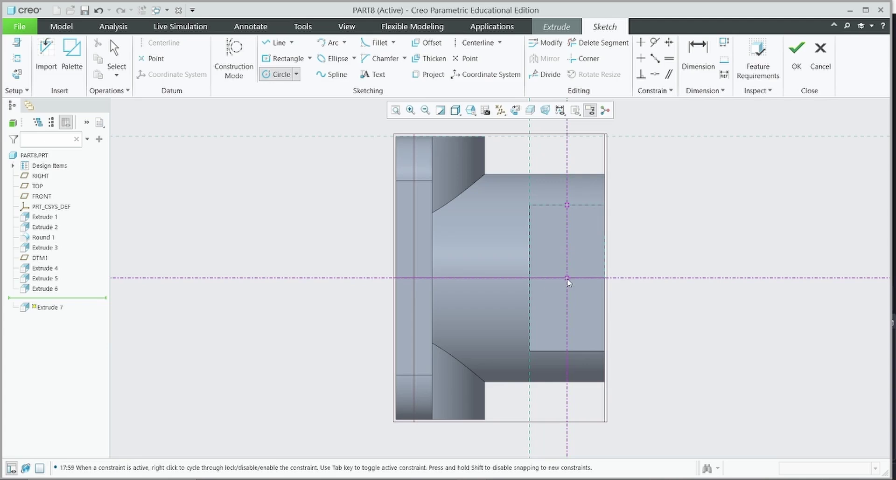
click(589, 268)
middle_click(664, 259)
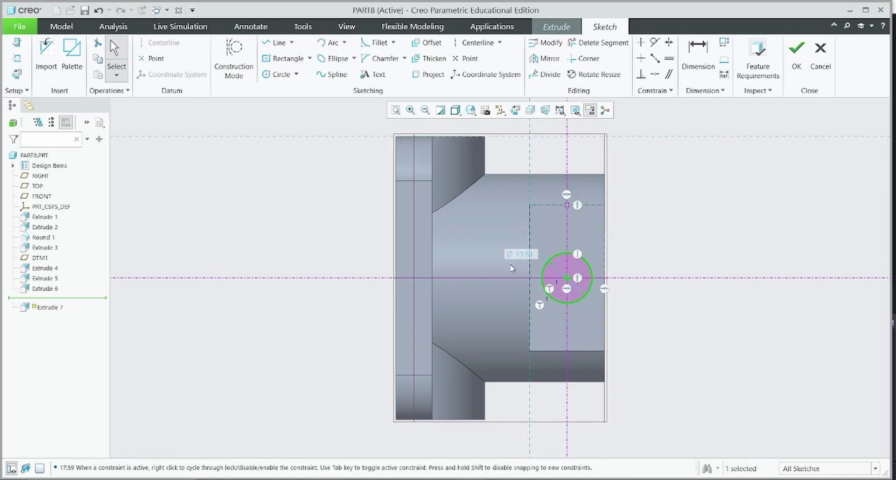
double_click(523, 254)
text(6.3)
key(Return)
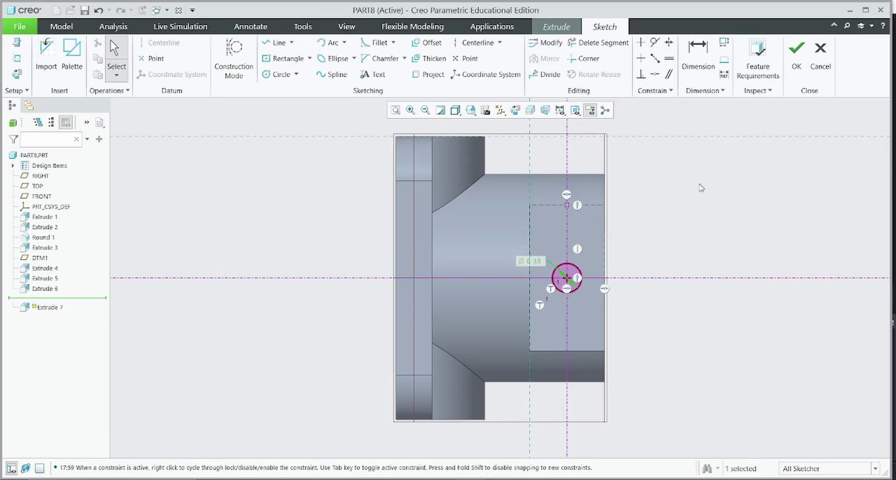
Step: Finish the sketch and extrude the circle as a Through All cut with material removed
click(796, 56)
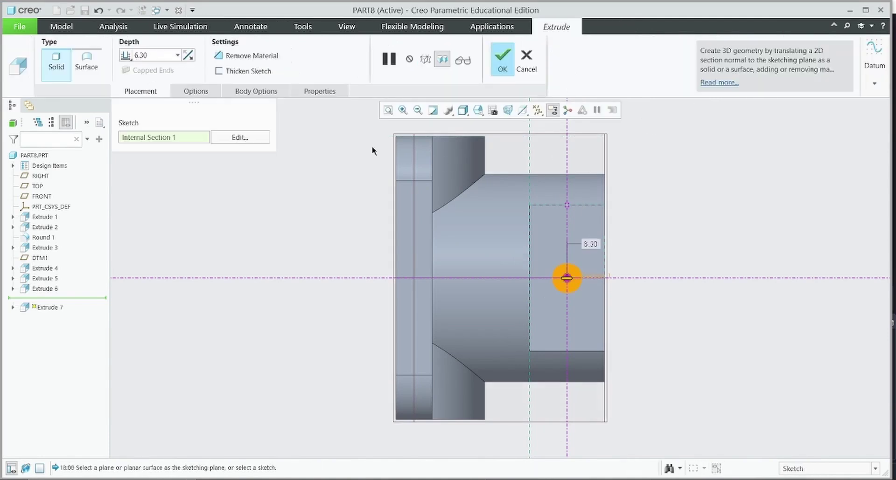
click(242, 56)
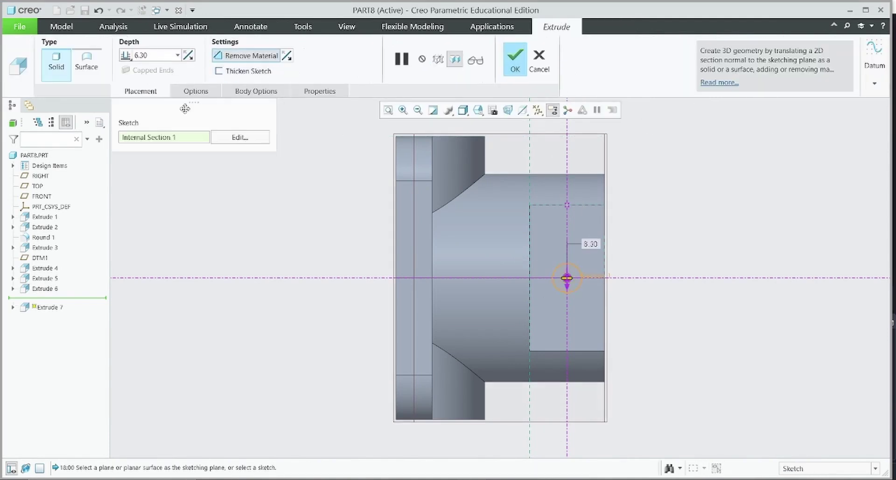
click(127, 56)
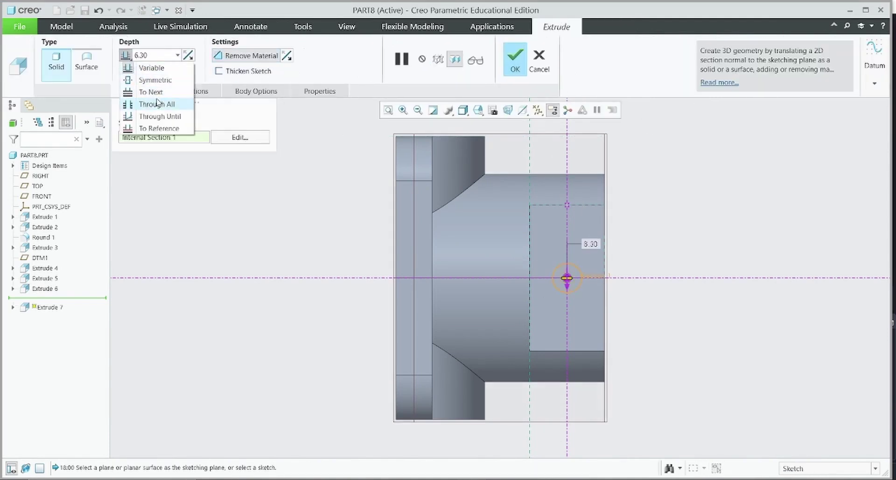
click(147, 104)
key(ctrl+d)
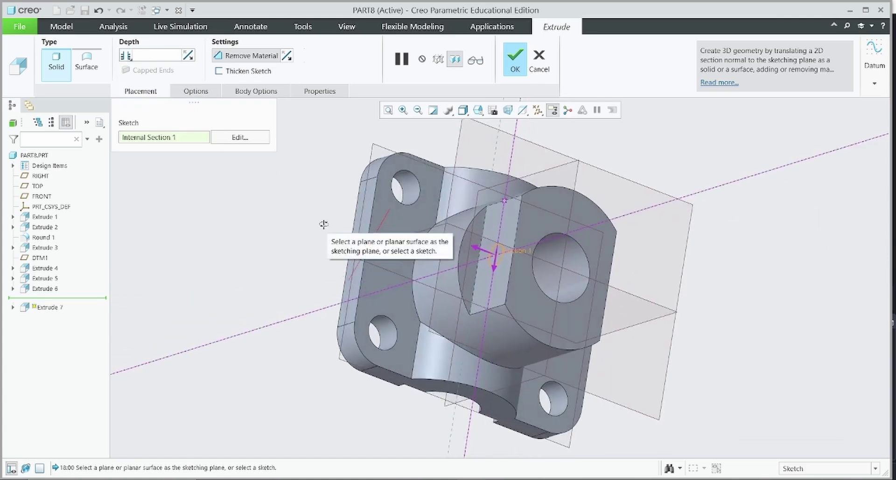
click(514, 64)
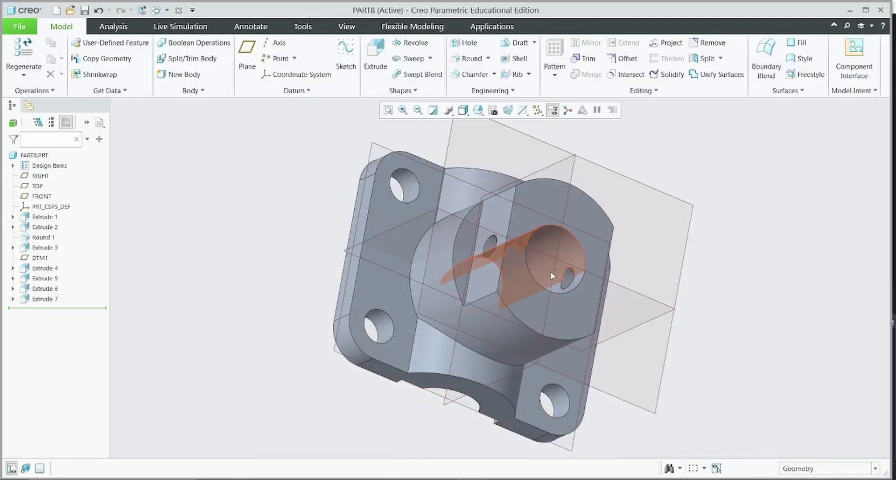
Step: Start an Extrude sketch on the TOP plane and draw a rectangle about 11.5 by 33.6, centred on the boss axis and down from its top edge
middle_drag(552, 275, 556, 362)
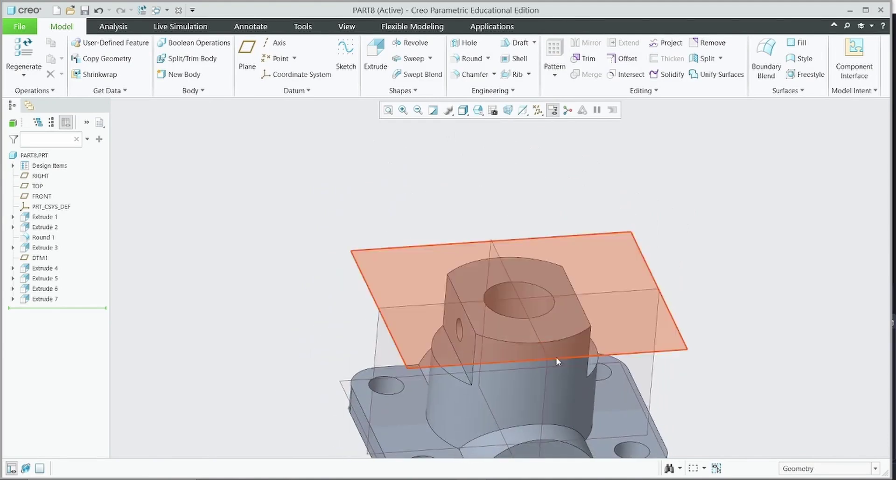
click(375, 56)
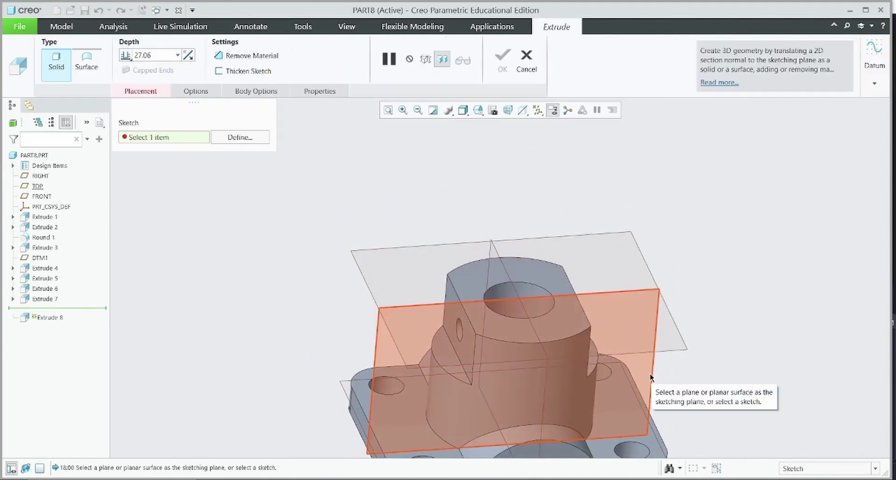
click(652, 362)
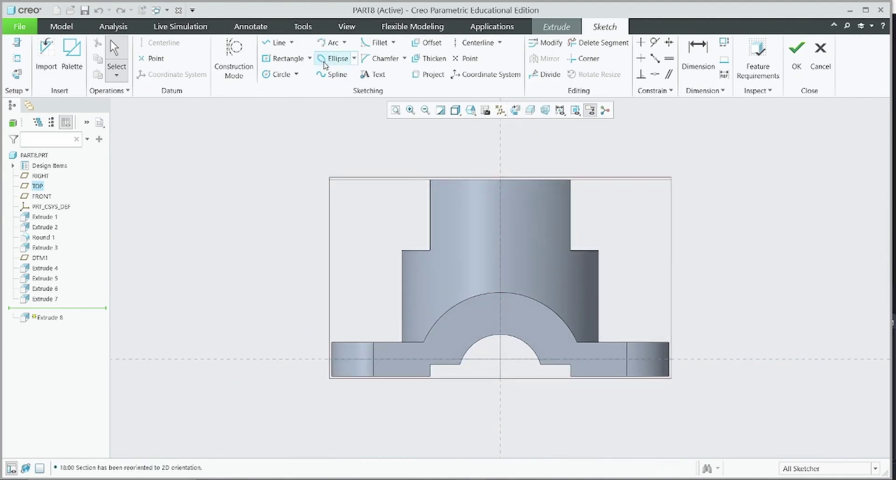
click(284, 58)
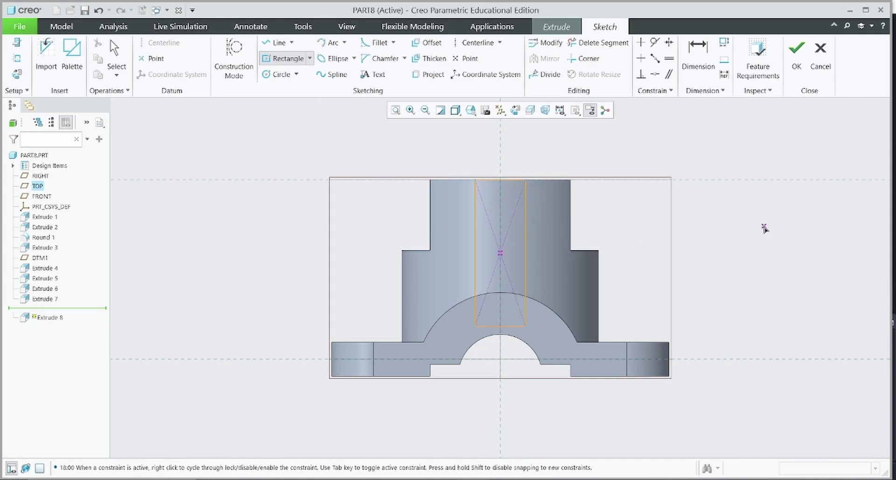
middle_click(717, 250)
click(434, 475)
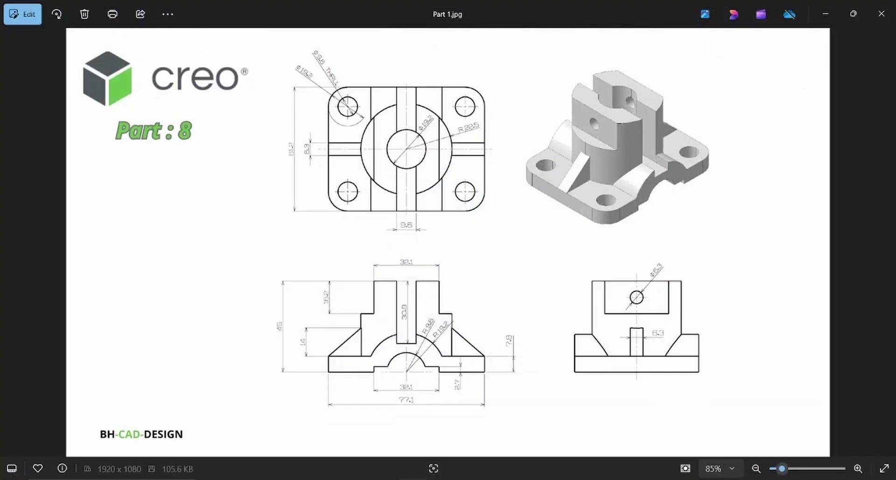
key(alt+Tab)
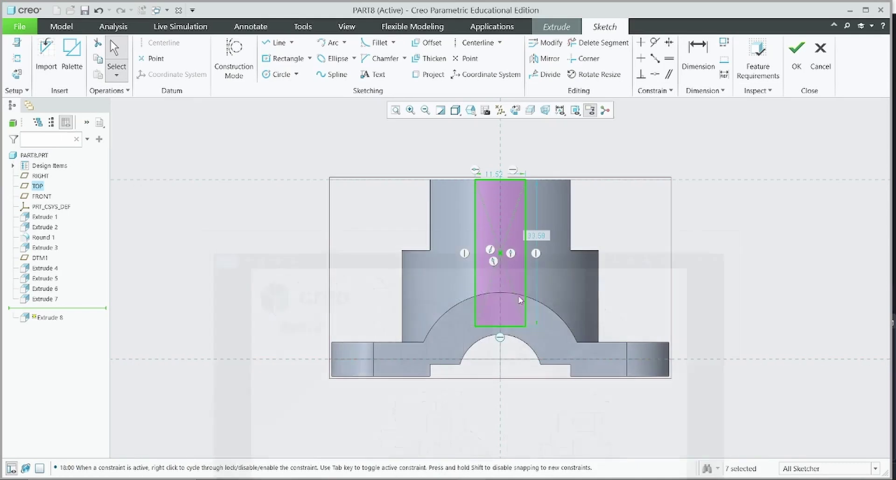
Step: Set the slot rectangle's width to 9.6 and its height to 30.9
double_click(493, 175)
text(8.6)
key(Return)
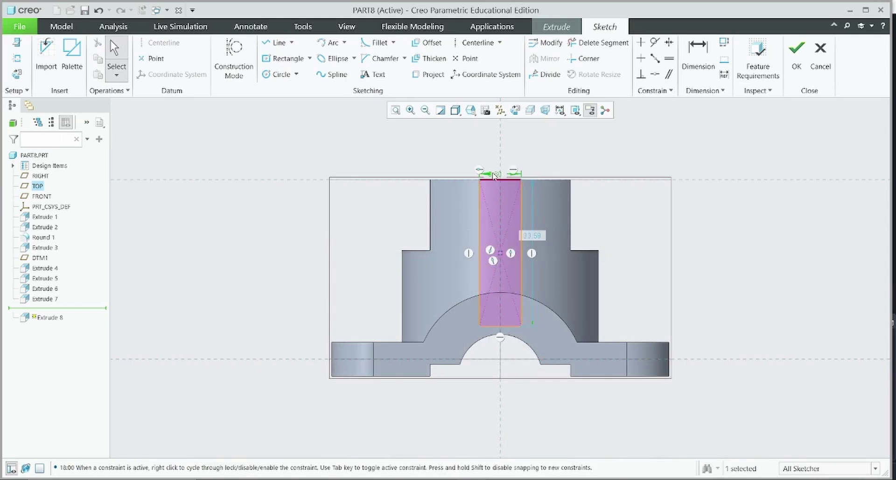
double_click(543, 238)
text(30.9)
key(Return)
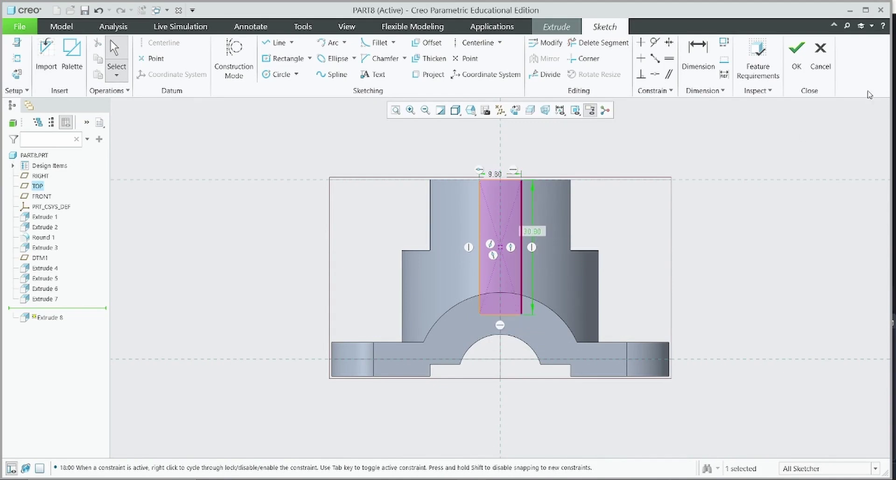
Step: Finish the slot sketch and set the extrude to Through All with material removed
click(796, 53)
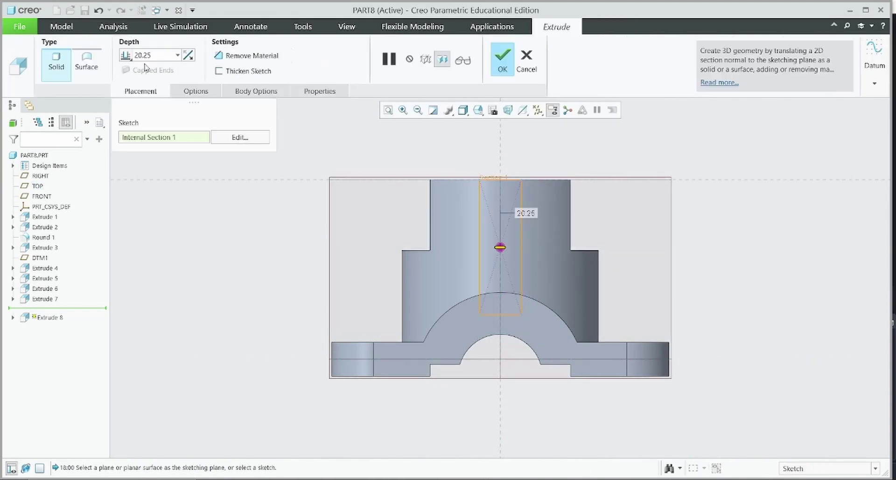
click(129, 60)
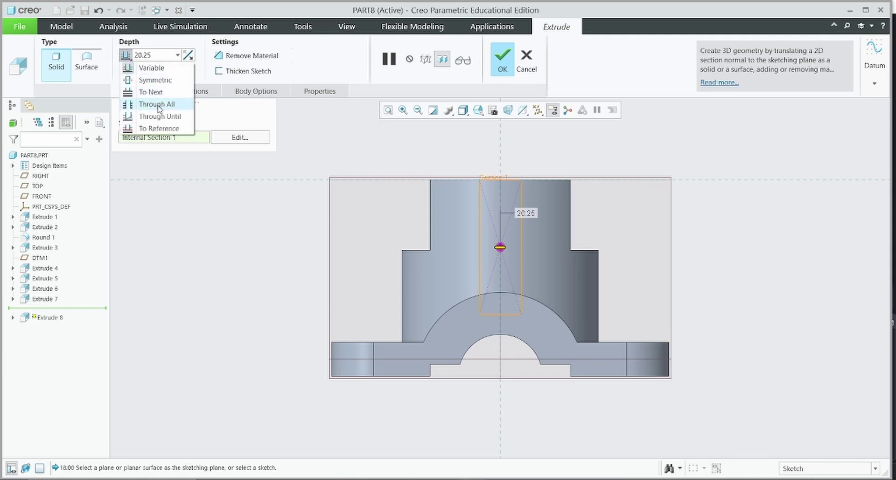
click(156, 110)
click(231, 57)
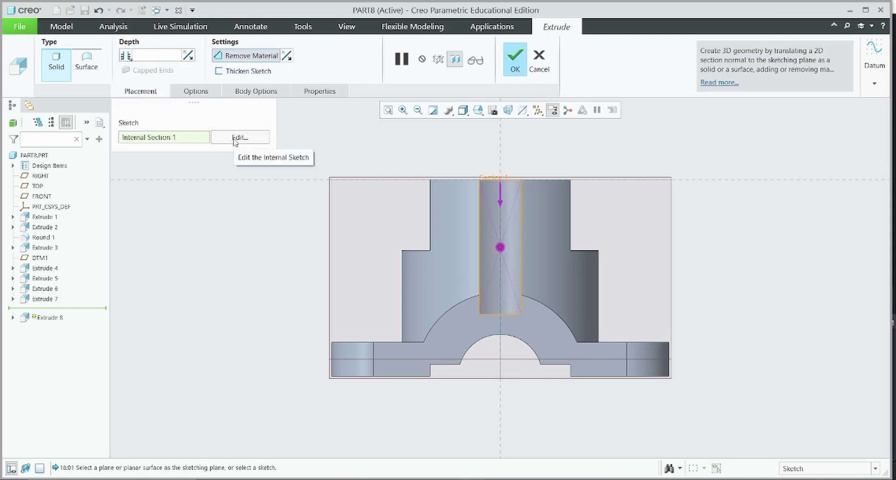
click(237, 137)
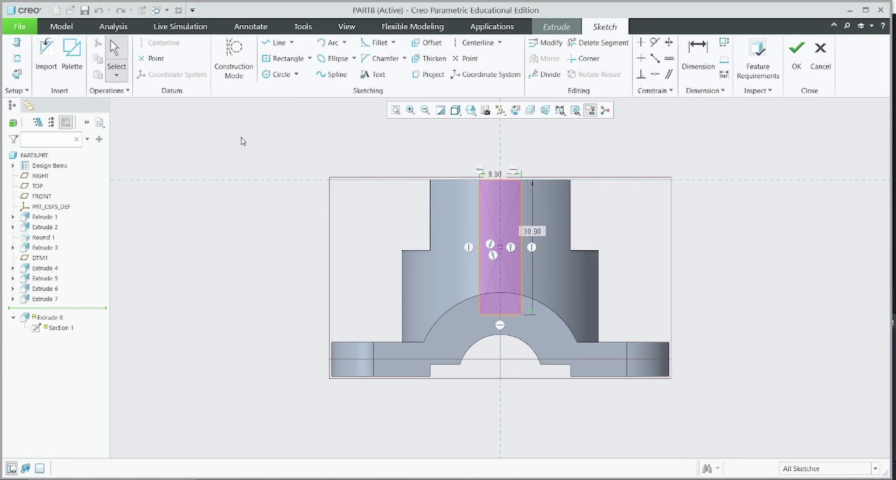
click(820, 58)
click(488, 268)
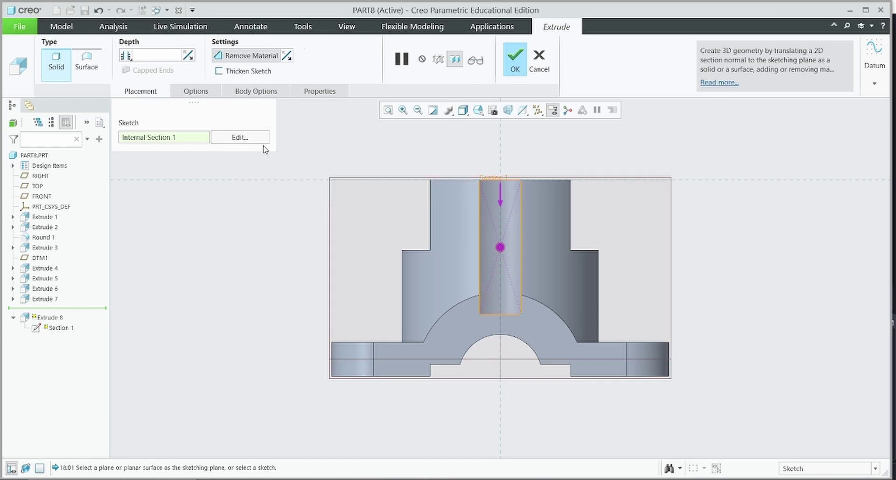
Step: Set the slot cut's second side to Through All as well and complete the extrude
click(144, 61)
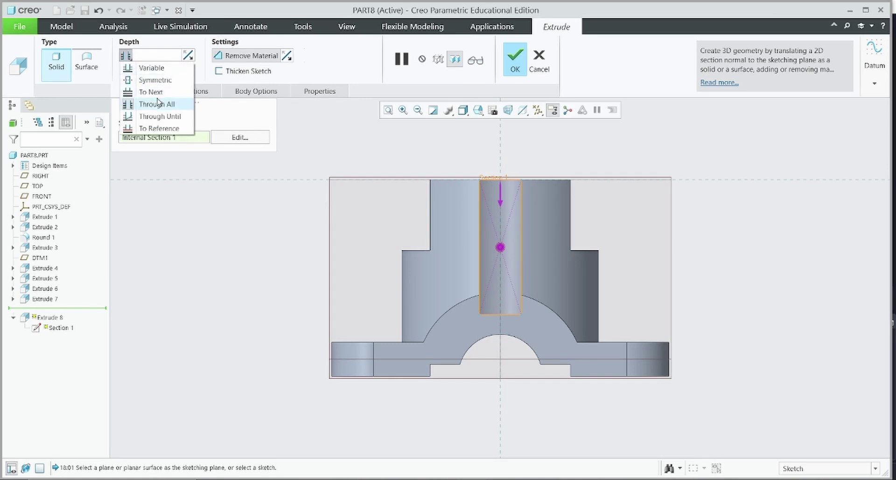
click(221, 178)
click(195, 92)
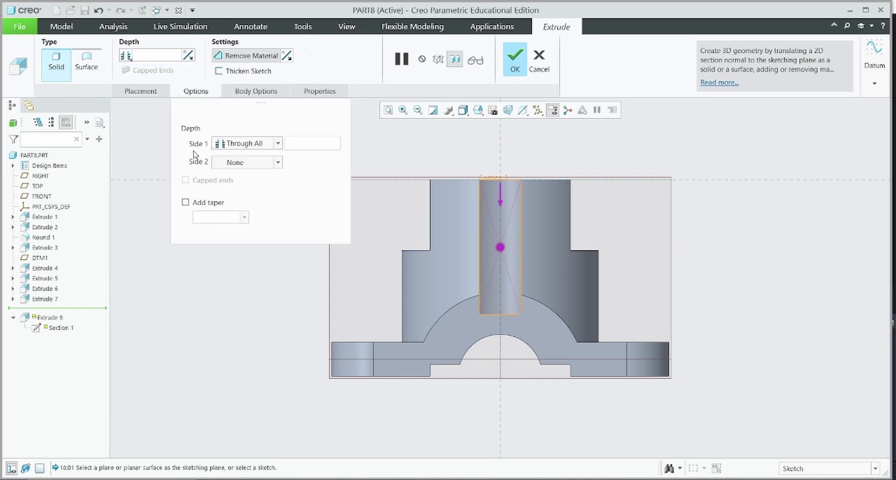
click(255, 163)
click(239, 196)
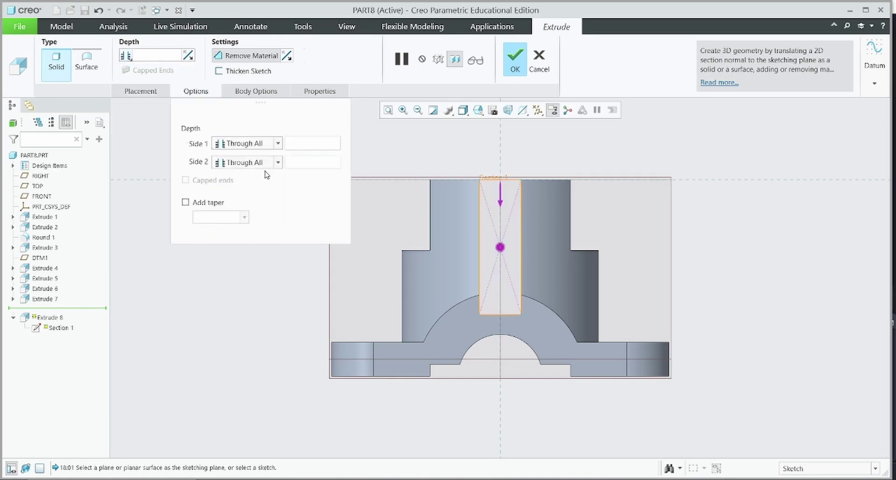
key(ctrl+d)
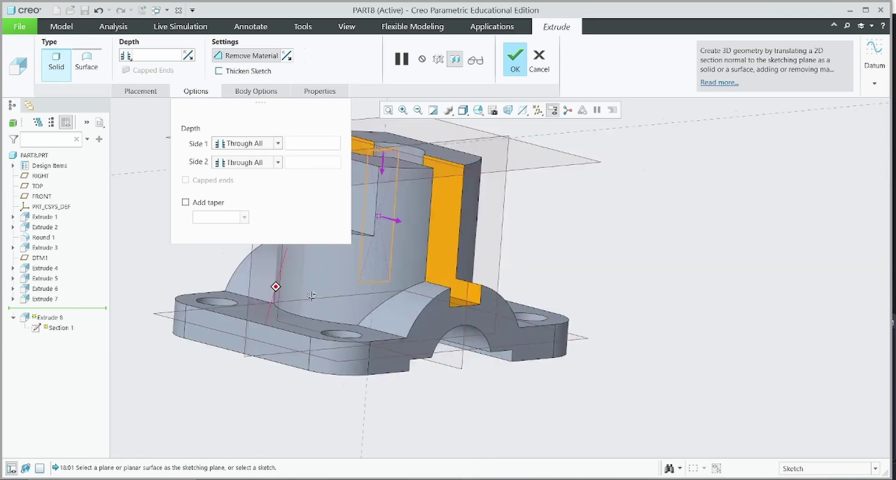
click(513, 65)
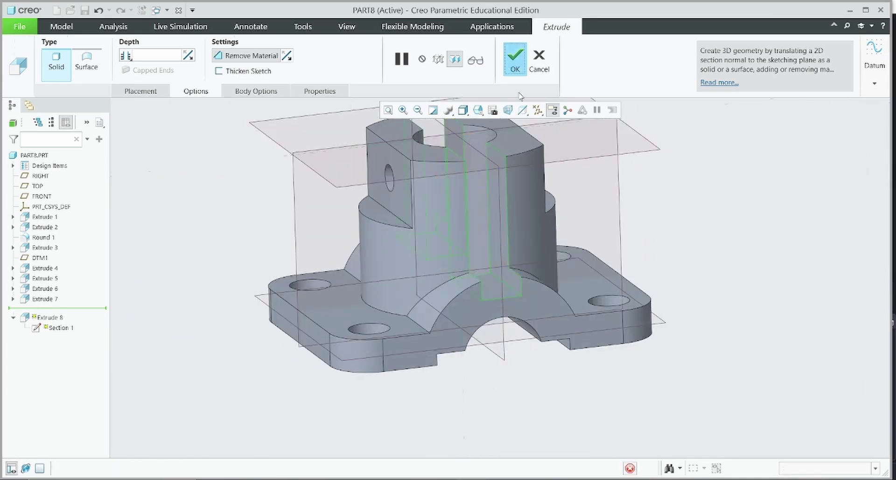
shift+middle_drag(713, 207, 641, 276)
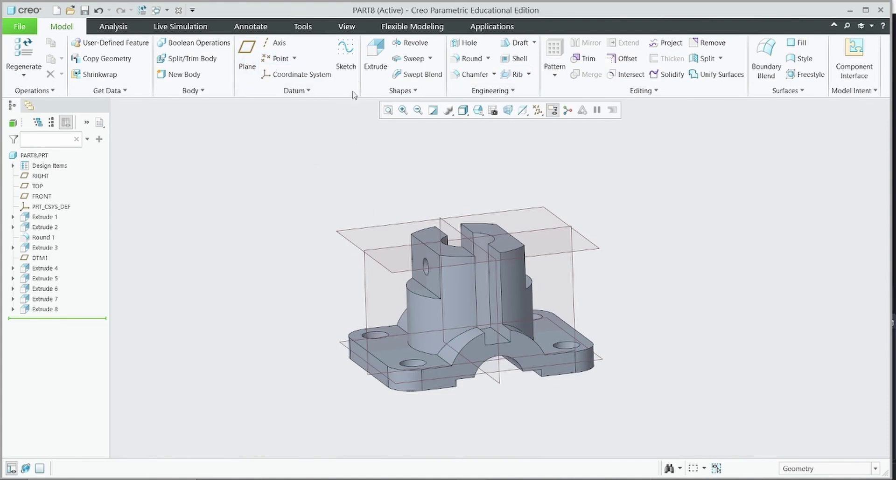
click(375, 55)
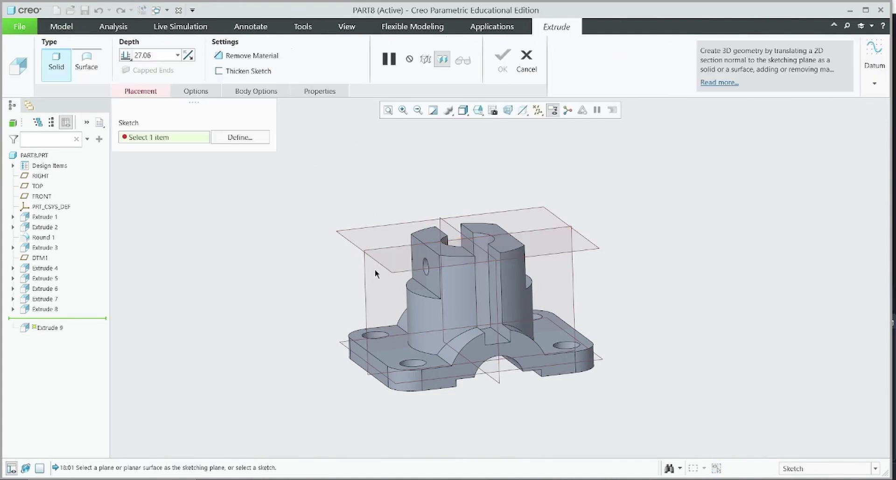
click(367, 303)
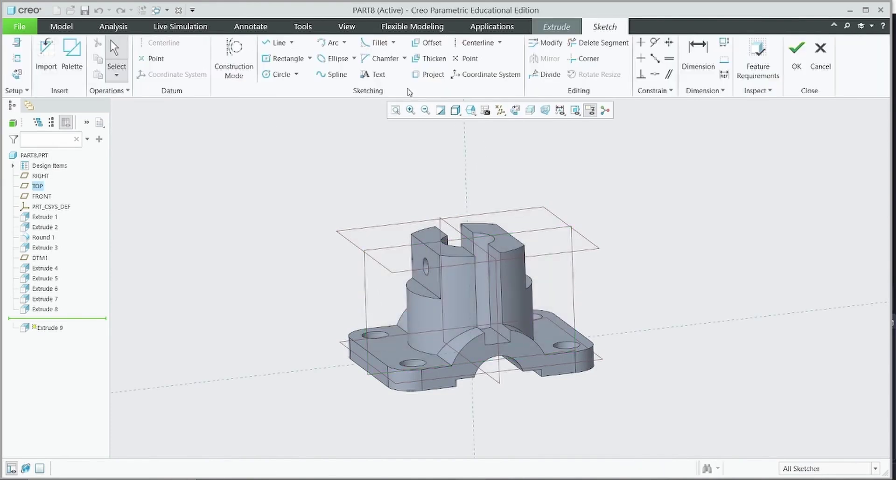
click(515, 110)
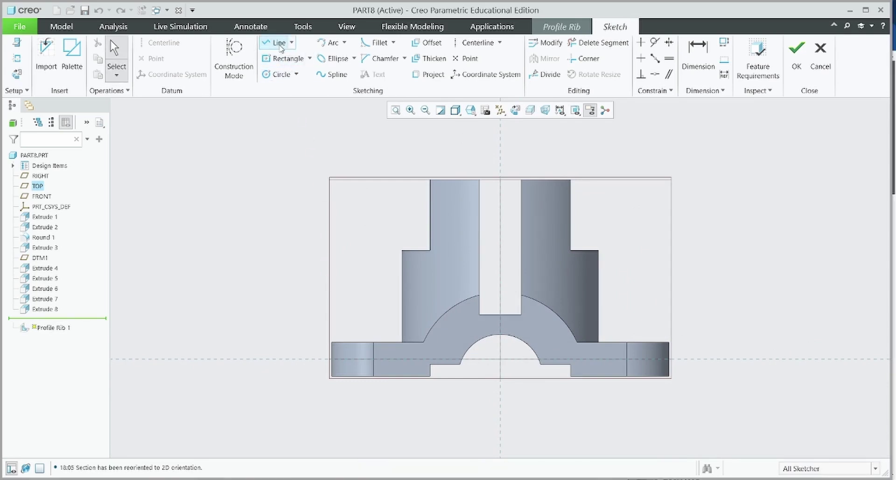
Step: Draw the rib's slanted line from the base's upper left corner to the boss's outer edge, rising about 14.4
click(279, 45)
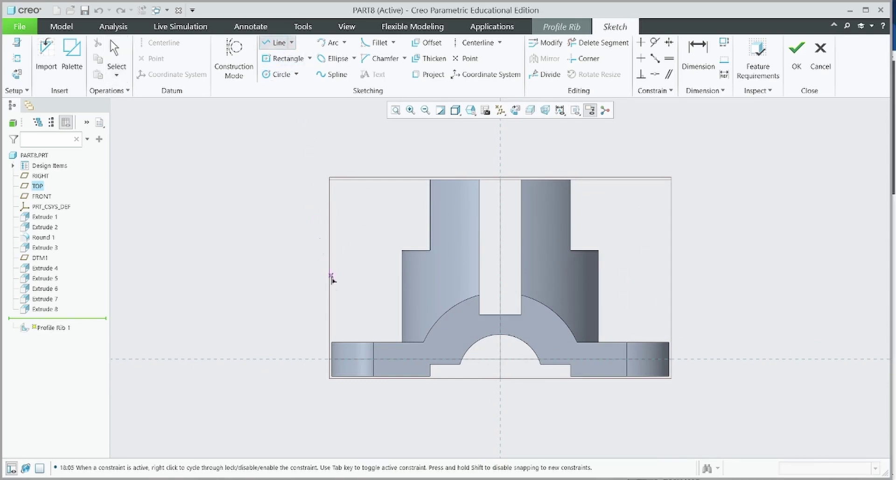
click(331, 342)
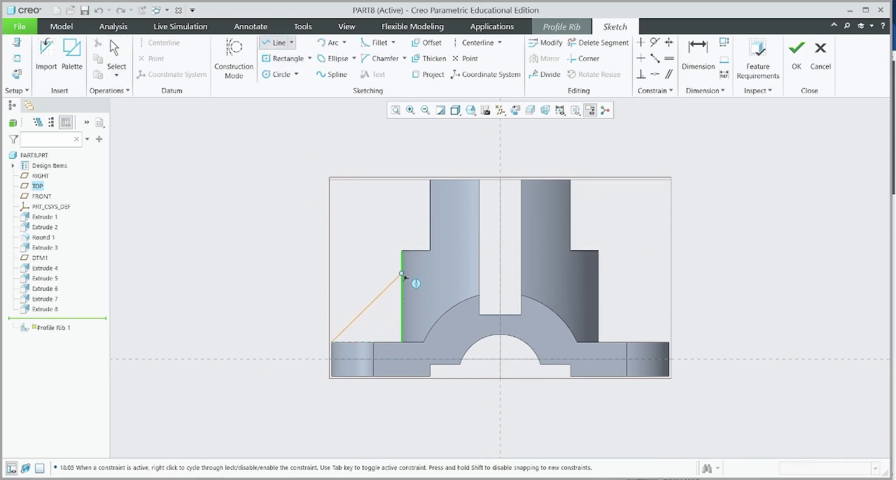
click(401, 280)
middle_click(315, 256)
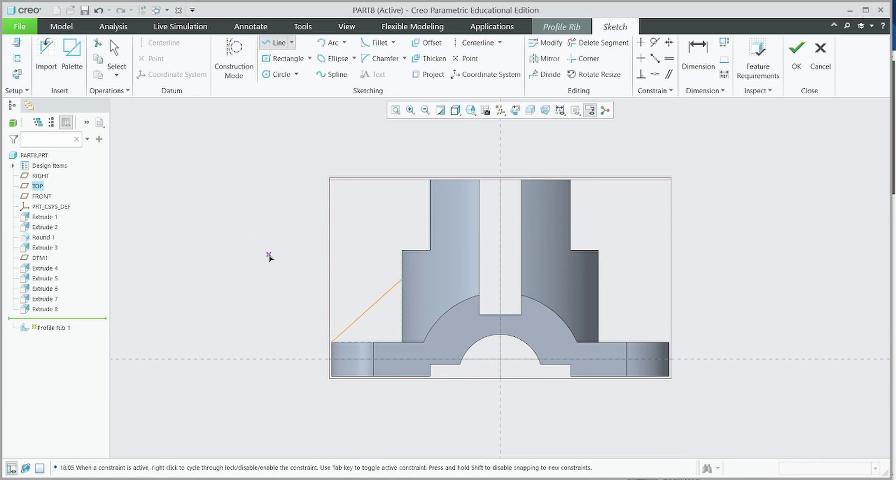
middle_click(269, 257)
Step: Dimension the rib line's upper endpoint vertically from the base's upper edge and set the height to 14
click(698, 52)
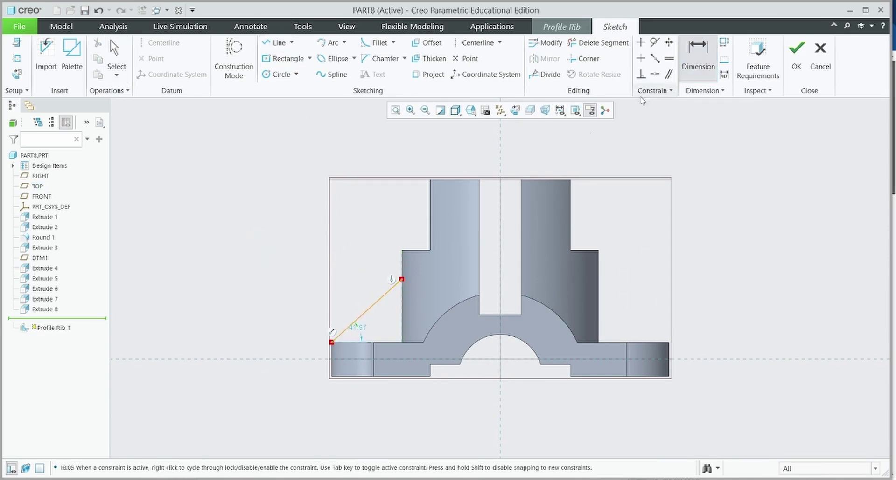
click(403, 282)
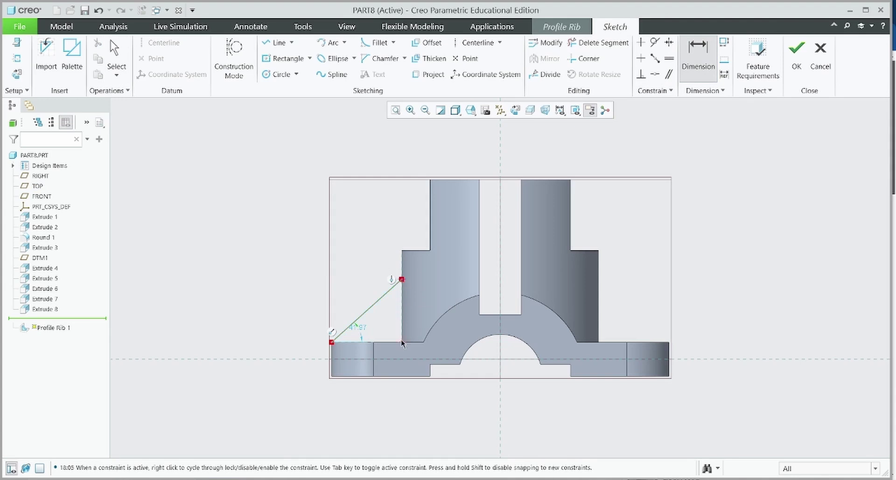
middle_click(280, 301)
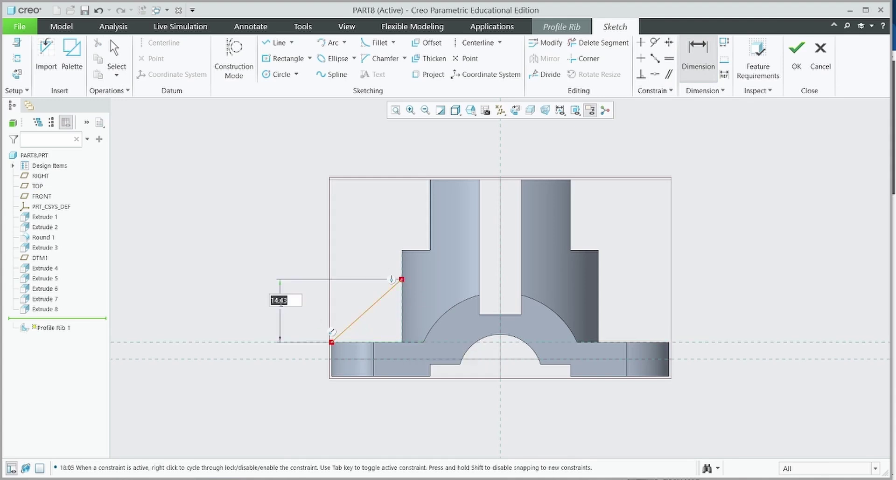
key(Return)
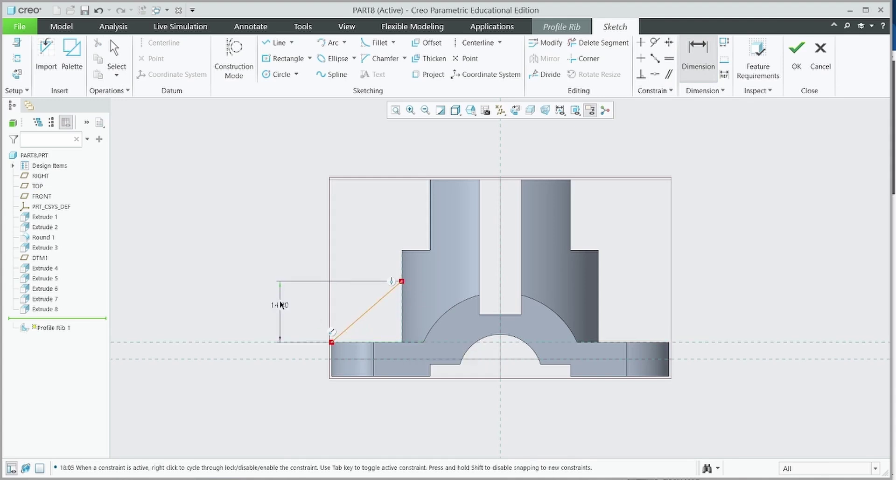
Step: Finish the rib sketch, flip the fill direction toward the bracket and set the rib width to 6.3
click(796, 52)
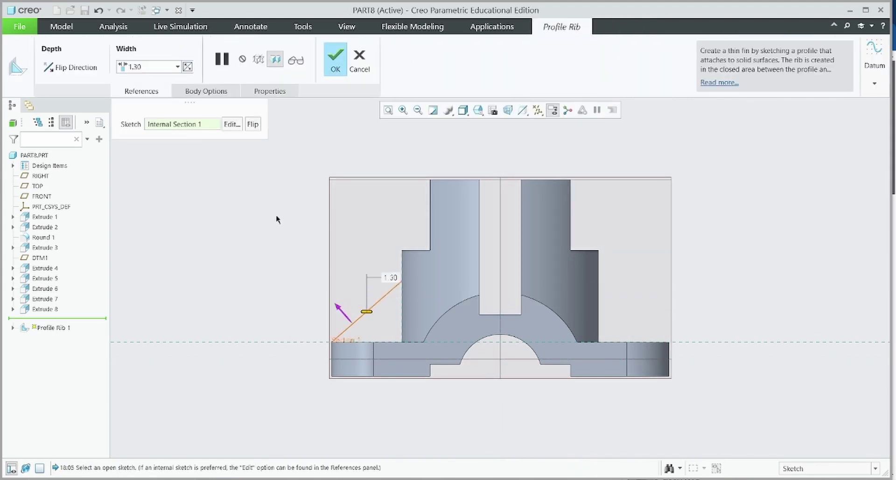
click(71, 67)
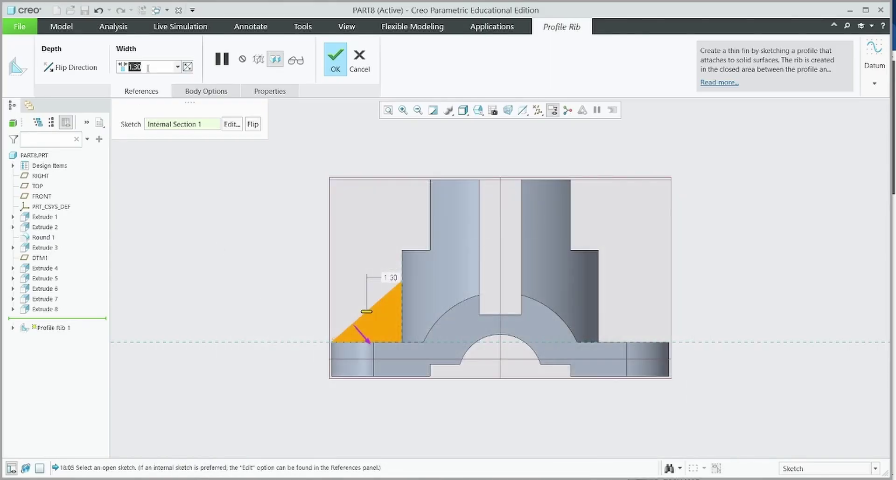
text(6.3)
key(Return)
Step: Cycle the rib's thickness side back to symmetric about the sketch plane and complete the profile rib
middle_drag(255, 212, 253, 182)
click(188, 67)
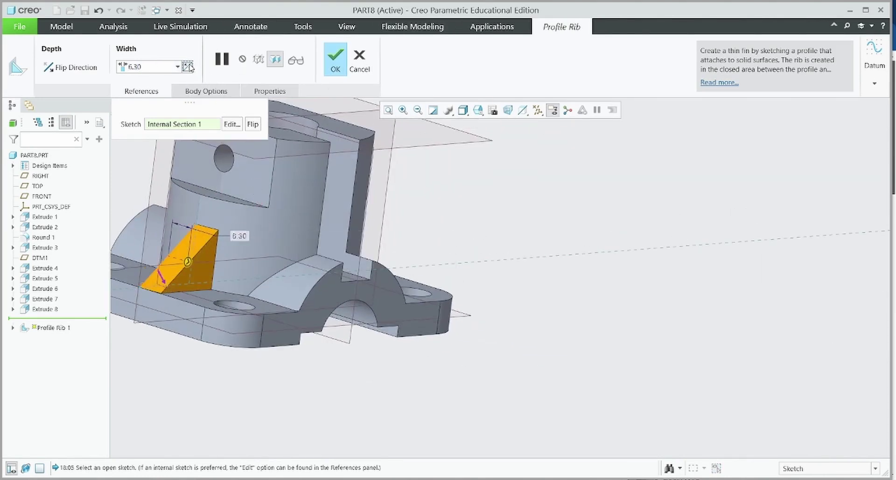
click(188, 67)
click(188, 67)
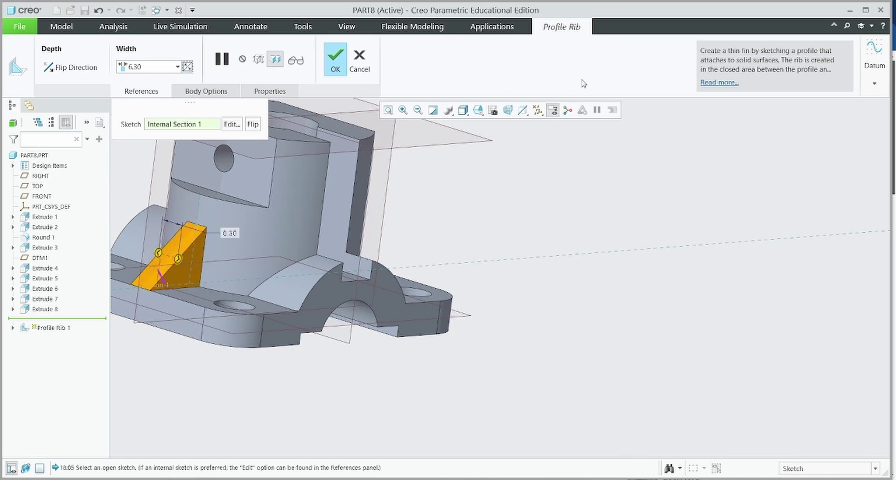
click(335, 66)
mouse_move(496, 270)
middle_down()
mouse_move(499, 260)
mouse_move(462, 232)
mouse_move(566, 234)
mouse_move(651, 295)
mouse_move(730, 186)
middle_up()
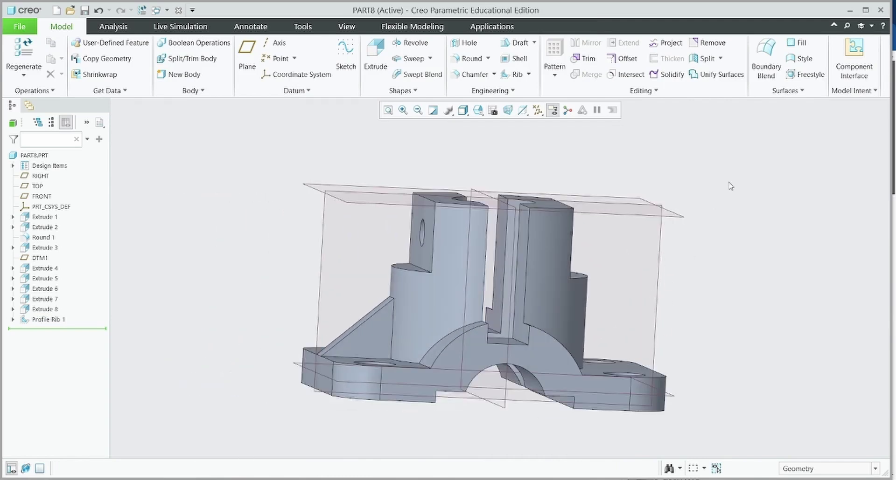
Step: Mirror the profile rib about the RIGHT datum plane to the opposite side of the boss
click(57, 320)
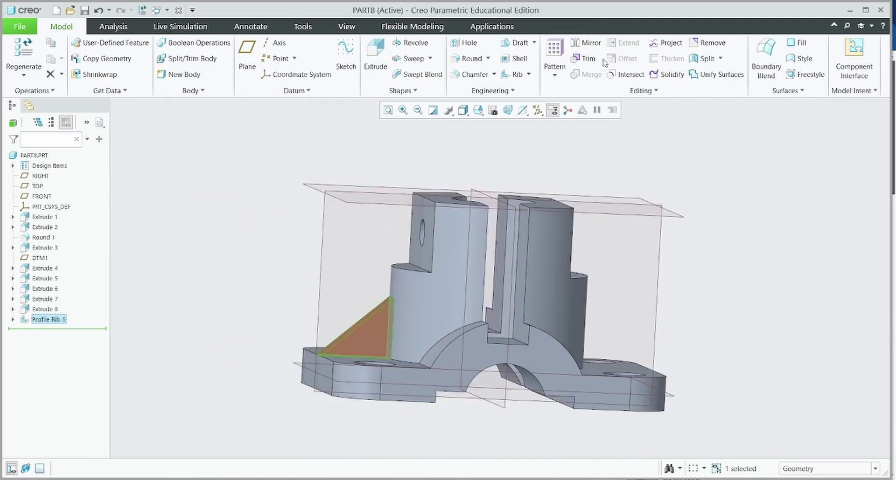
click(588, 45)
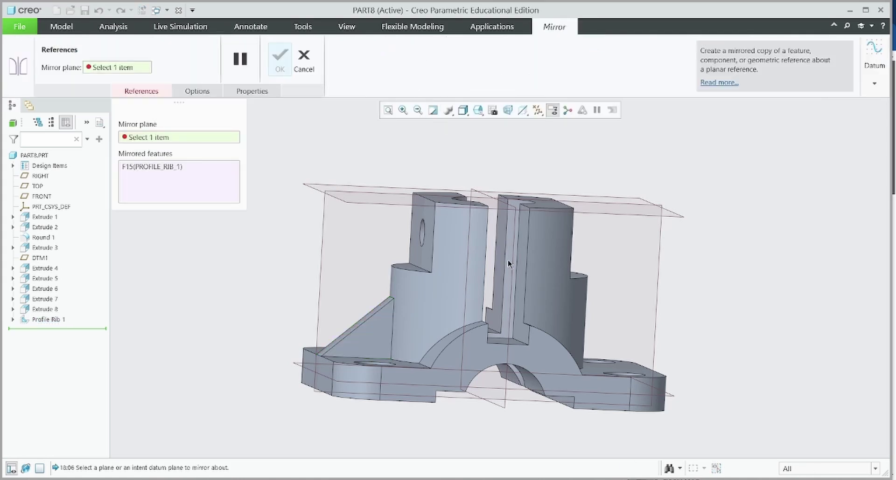
click(511, 306)
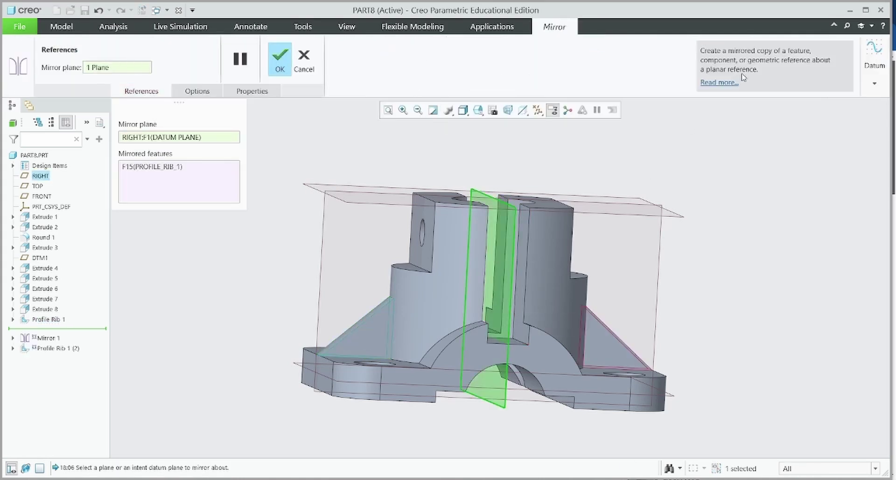
click(279, 61)
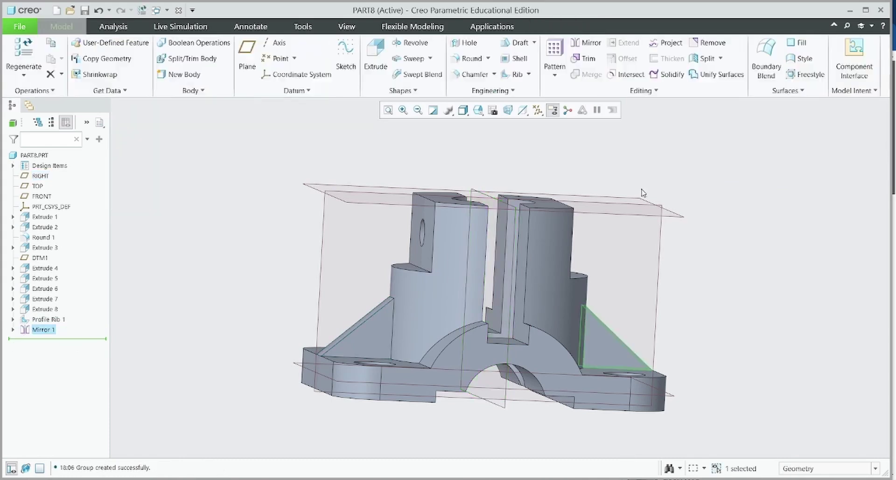
click(780, 197)
Step: Inspect the bracket from another angle and compare it with the Part 8 reference drawing
middle_drag(780, 198, 646, 361)
scroll(672, 315, up, 3)
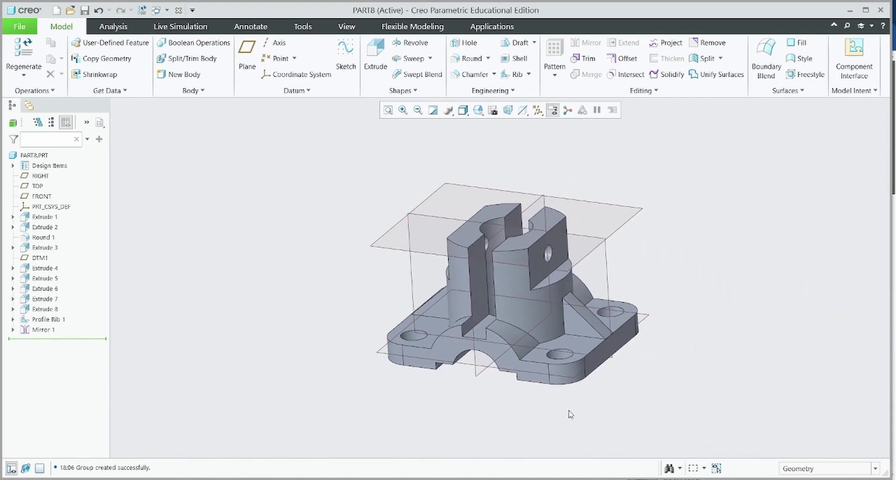
key(alt+Tab)
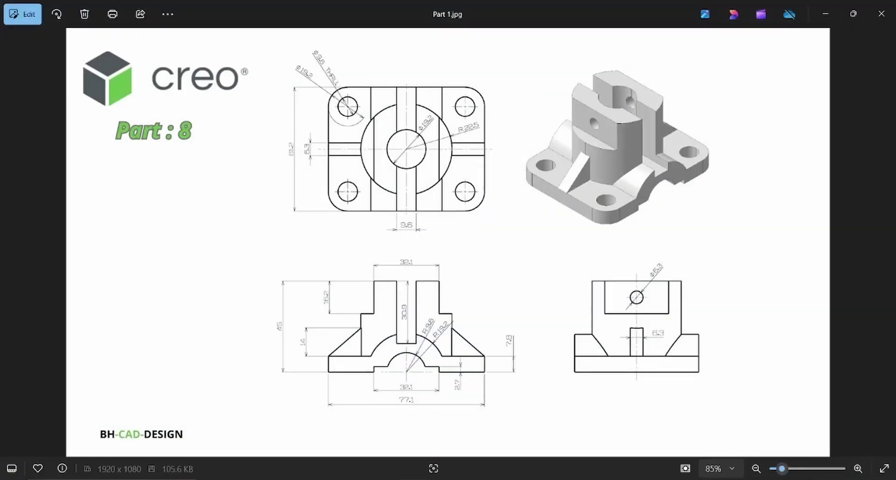
key(alt+Tab)
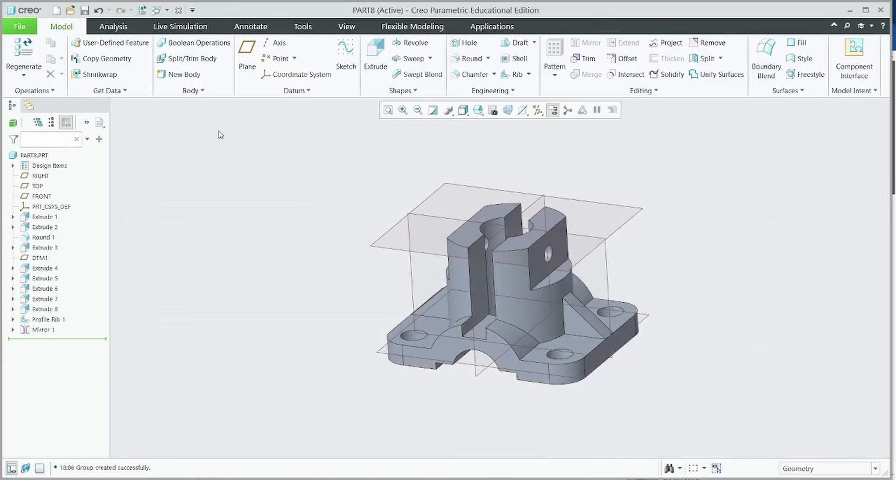
Step: Hide the DTM1, FRONT, TOP and RIGHT datum planes so only the bracket geometry shows
click(38, 258)
ctrl+click(37, 196)
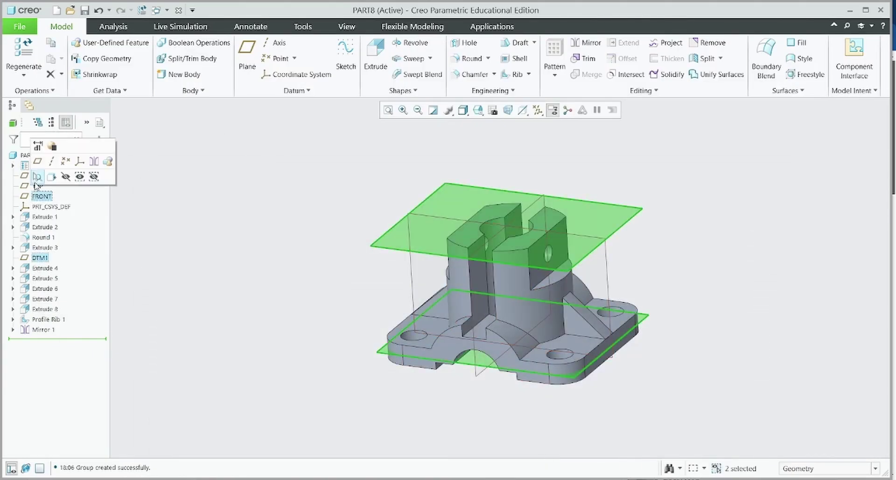
ctrl+click(37, 186)
ctrl+click(40, 176)
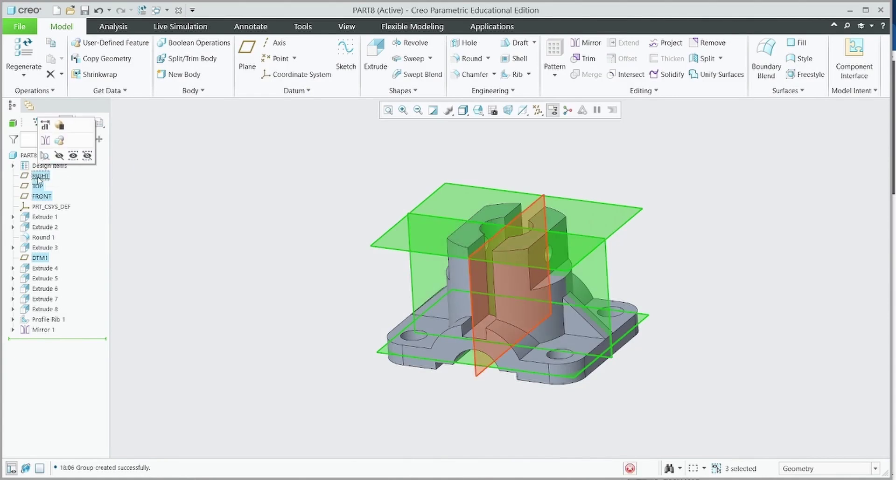
click(92, 160)
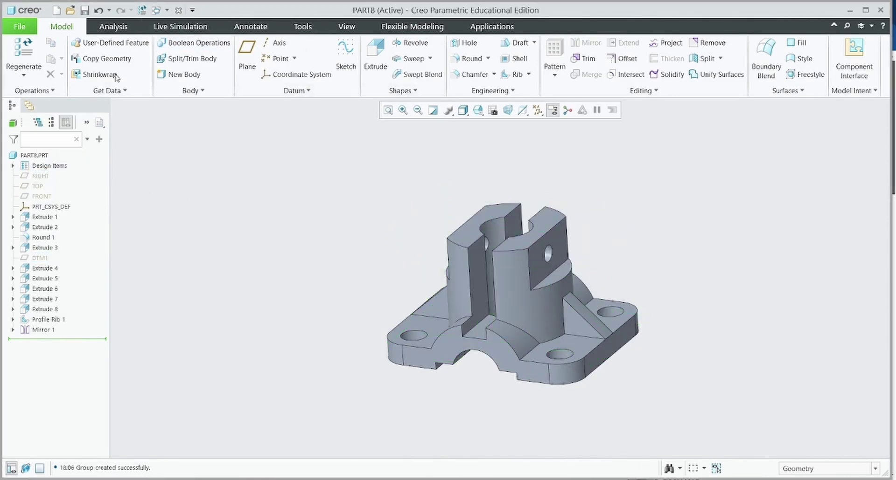
Step: Apply the white appearance from My Appearances to the whole PART8 model
click(42, 155)
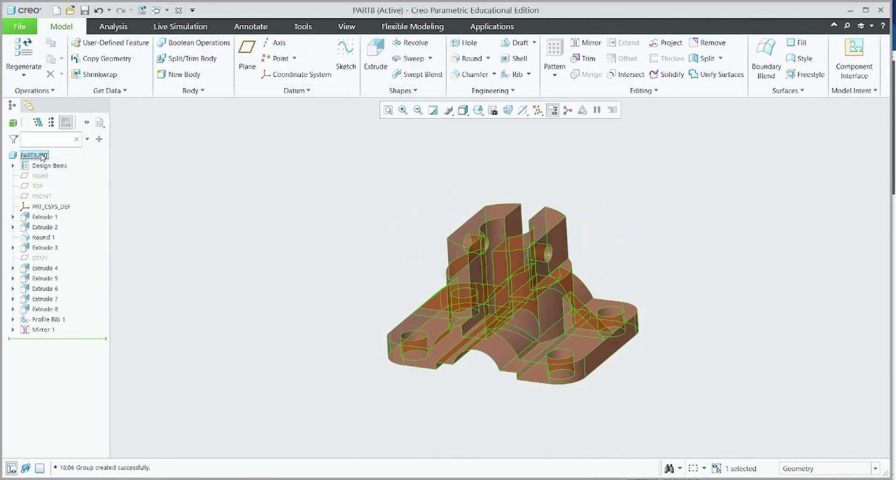
click(346, 26)
click(122, 53)
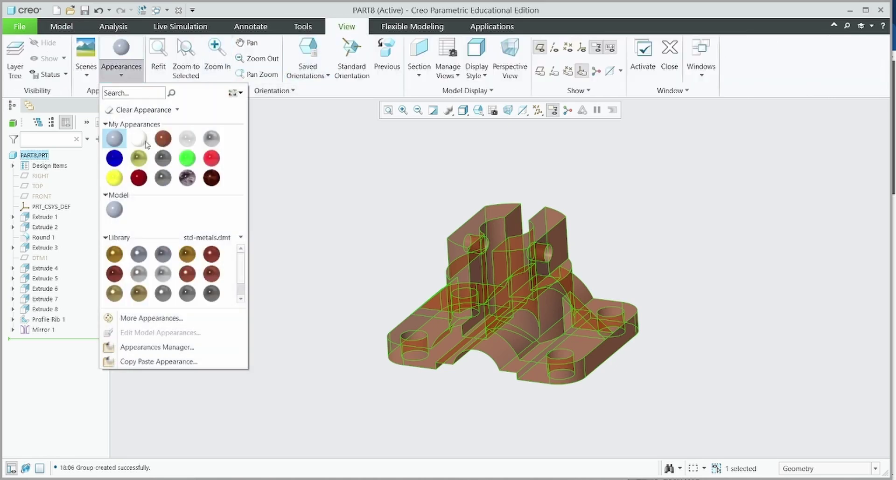
click(139, 139)
Step: Examine the recoloured bracket from below and from the slotted end, finishing with the whole part centred in view
middle_drag(458, 318, 694, 355)
scroll(762, 302, down, 8)
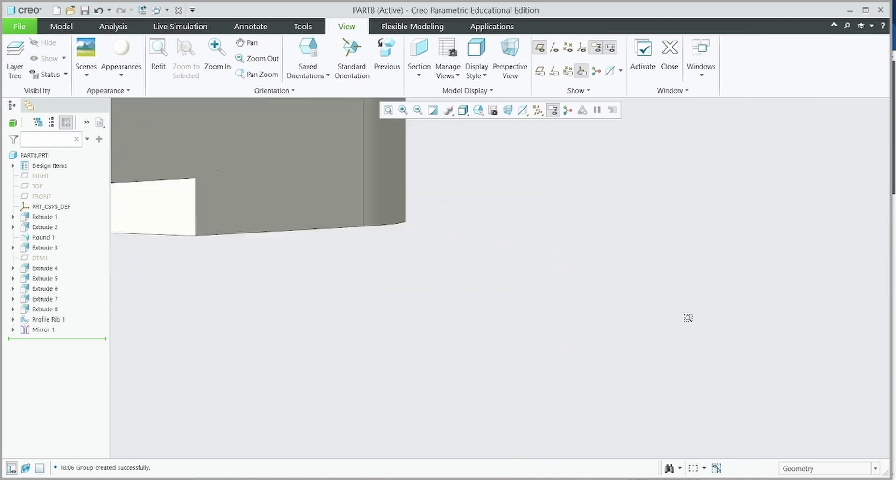
click(388, 110)
middle_drag(604, 303, 595, 344)
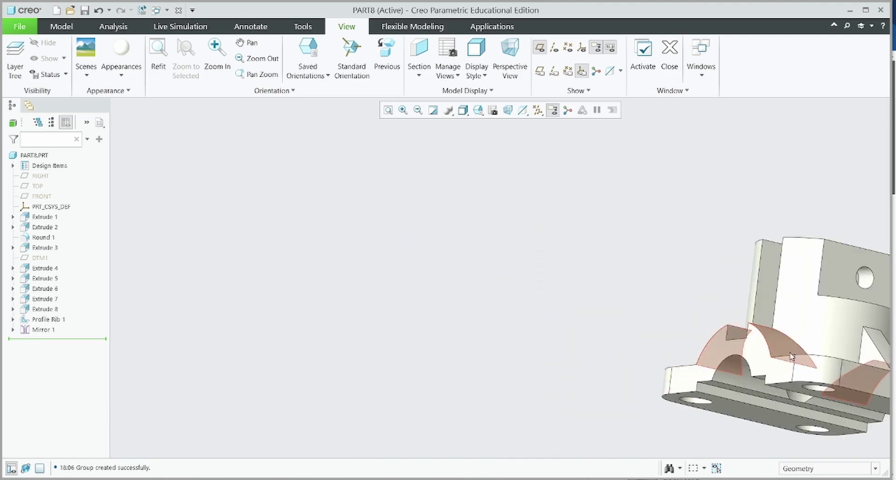
mouse_move(696, 329)
shift+middle_down()
mouse_move(579, 294)
mouse_move(475, 310)
mouse_move(286, 272)
mouse_move(250, 253)
mouse_move(238, 260)
mouse_move(245, 264)
shift+middle_up()
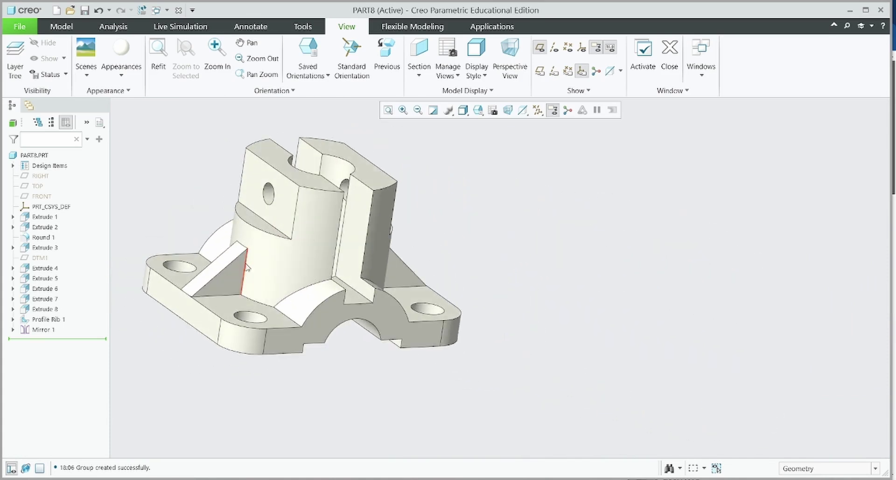
shift+middle_drag(310, 366, 462, 405)
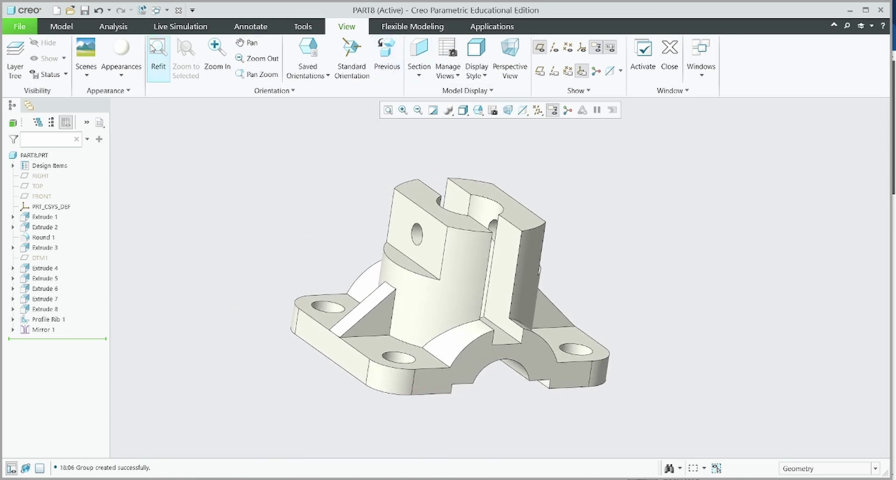